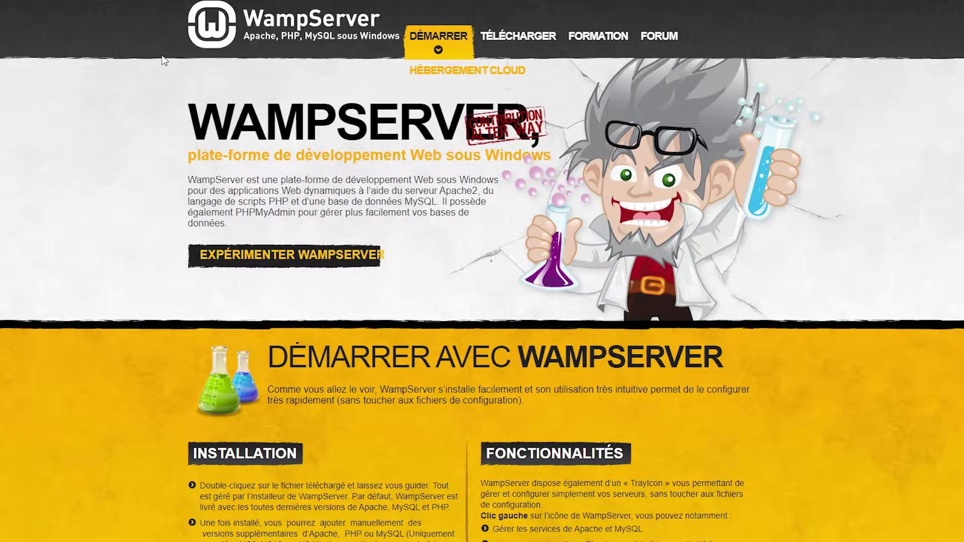
Step: Scroll the homepage down to the TÉLÉCHARGEMENTS section listing WampServer 3.2.6 x64 and x86
scroll(166, 40, "down", 2)
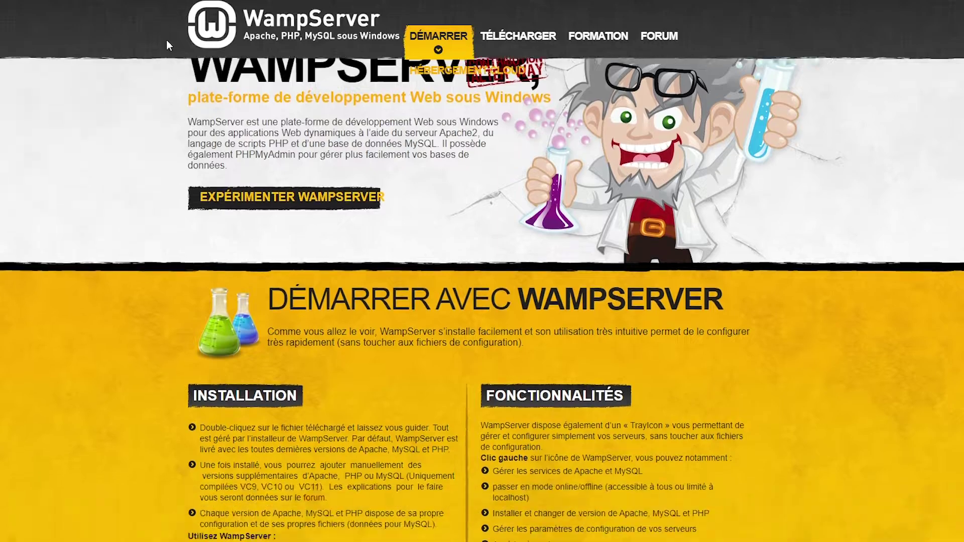
scroll(178, 49, "up", 2)
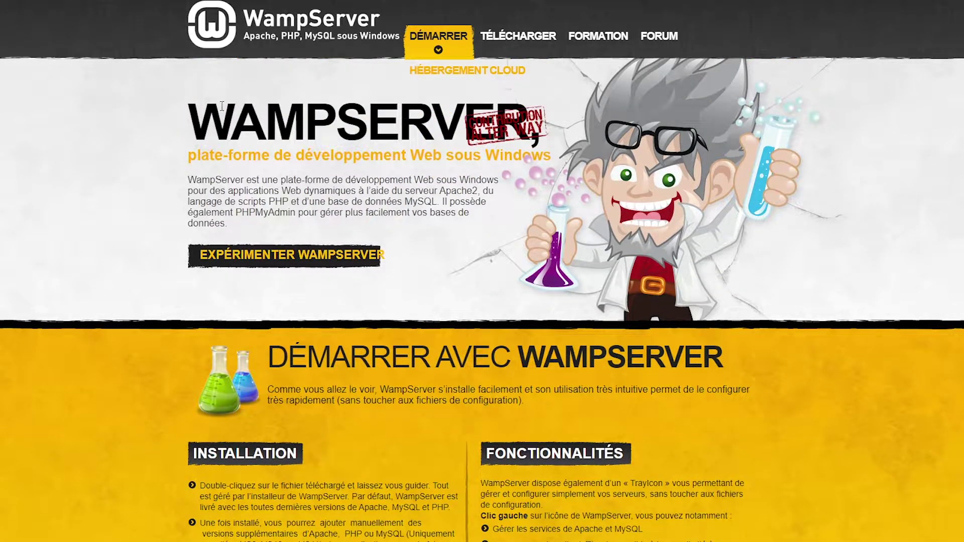
scroll(130, 126, "down", 10)
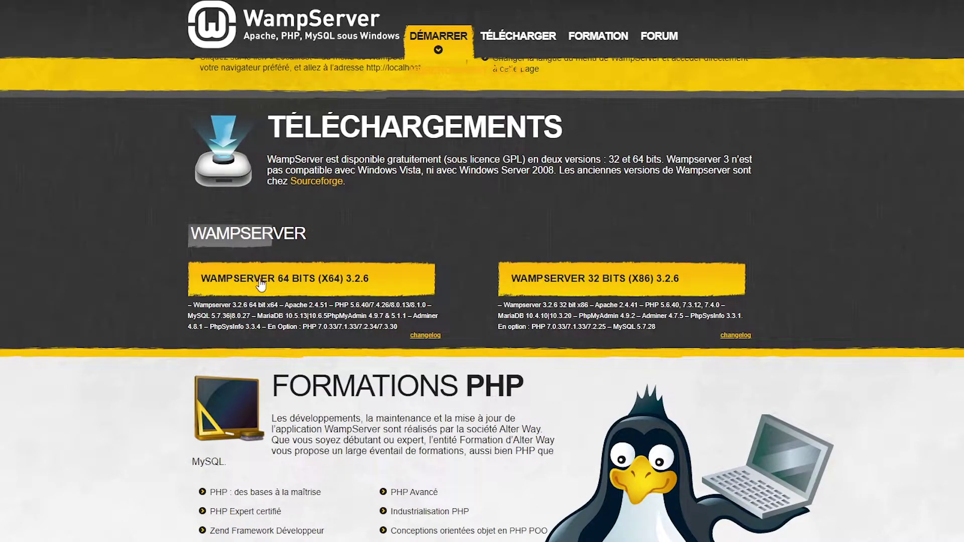
Step: Download wampserver3.2.6_x64.exe from SourceForge through the direct-download link, skipping the sign-up form
left_click(267, 284)
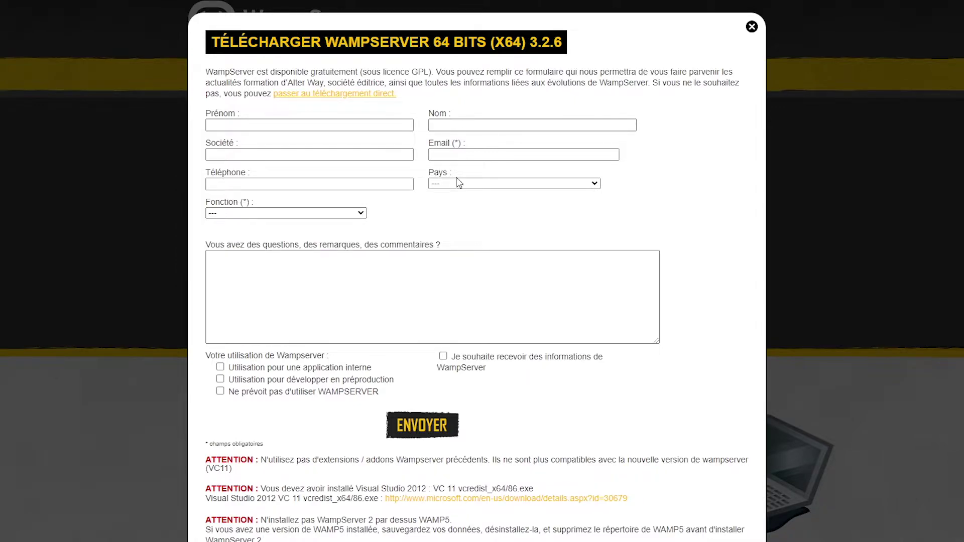
left_click(334, 95)
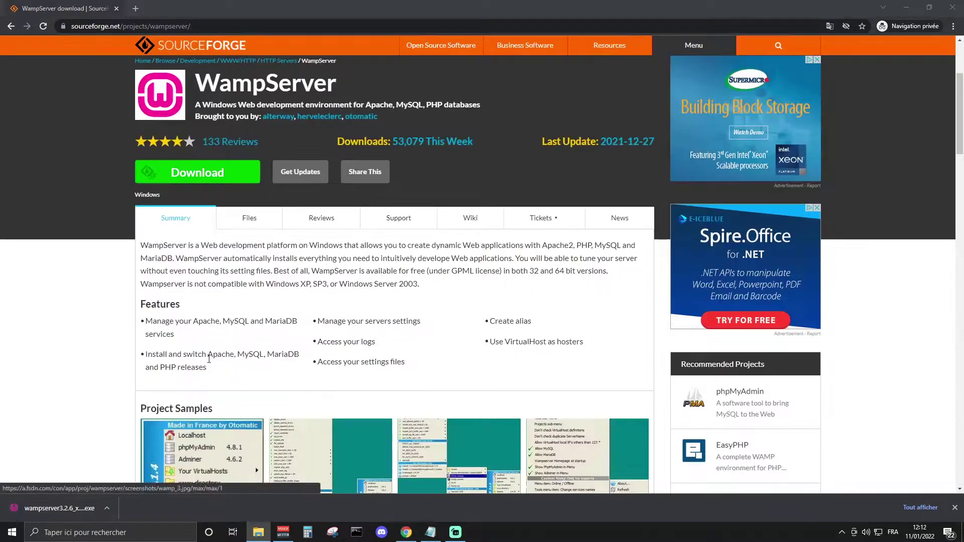
Step: Run wampserver3.2.6_x64.exe from Chrome's download bar to reach the setup-language dialog
left_click(83, 509)
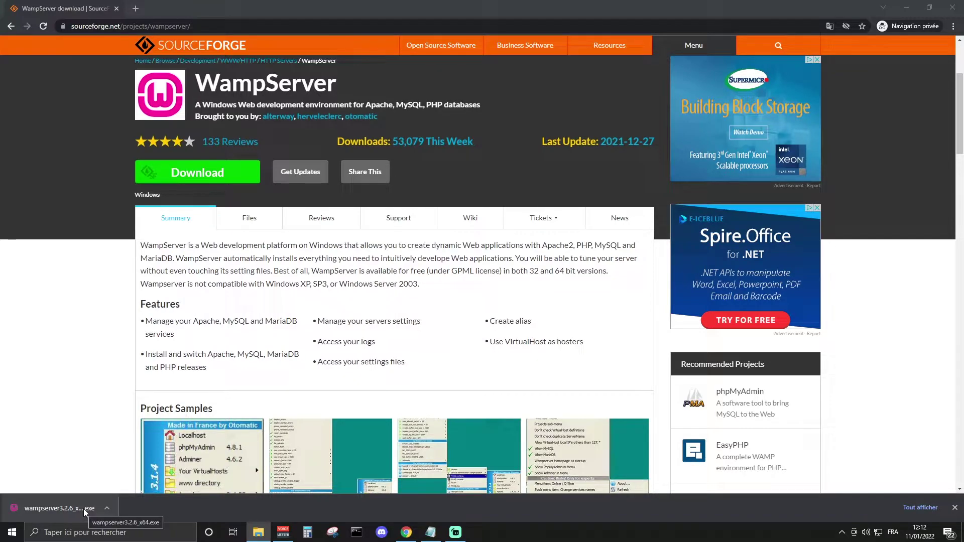
left_click(83, 509)
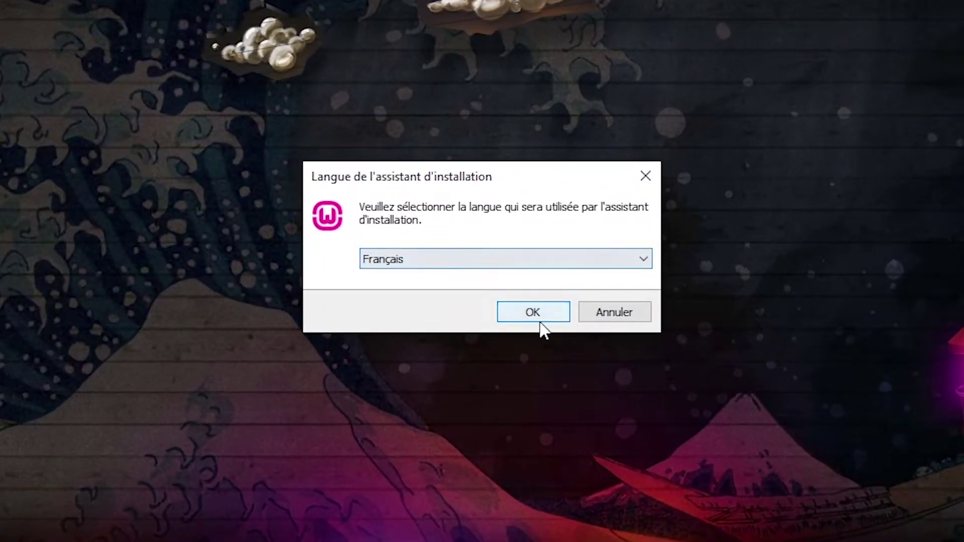
Step: Keep Français as the setup language and accept the licence agreement
left_click(535, 317)
scroll(348, 304, "down", 6)
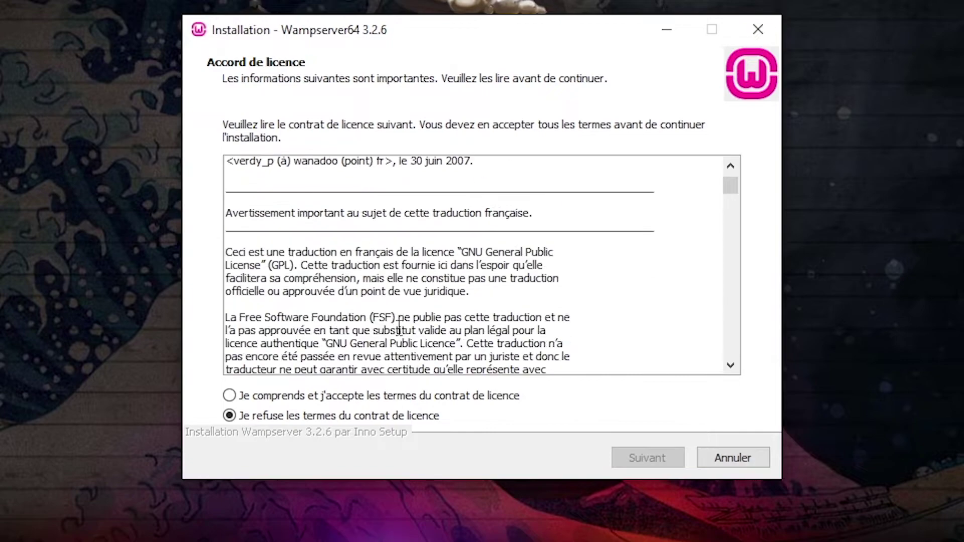
left_click(245, 396)
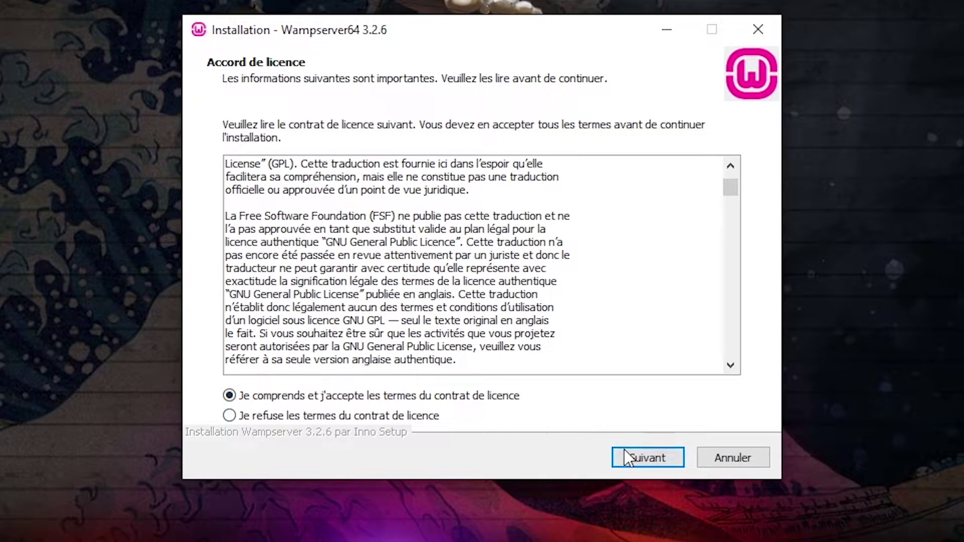
left_click(637, 460)
Step: Pass the information notes and keep c:\wamp64 as the destination folder
scroll(554, 327, "down", 5)
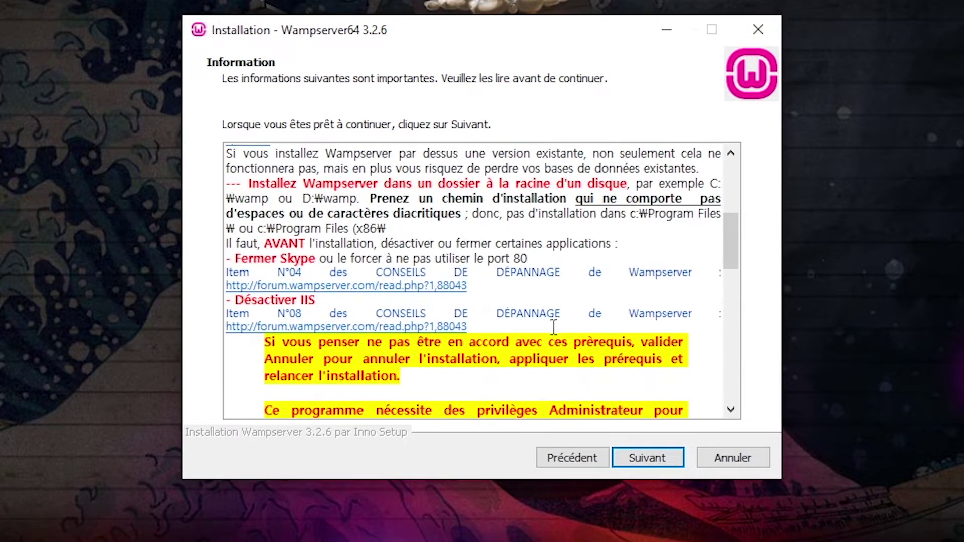
scroll(554, 327, "up", 5)
scroll(554, 327, "down", 3)
left_click(672, 459)
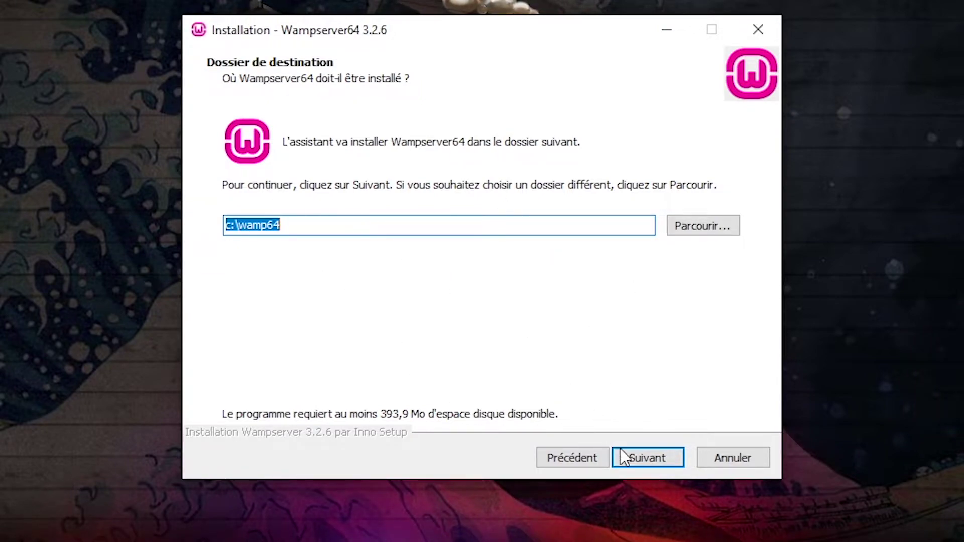
left_click(647, 459)
Step: Select MySQL 8.0.27 instead of 5.7.36, continue, and answer Non to the existing-components prompt
scroll(390, 281, "up", 3)
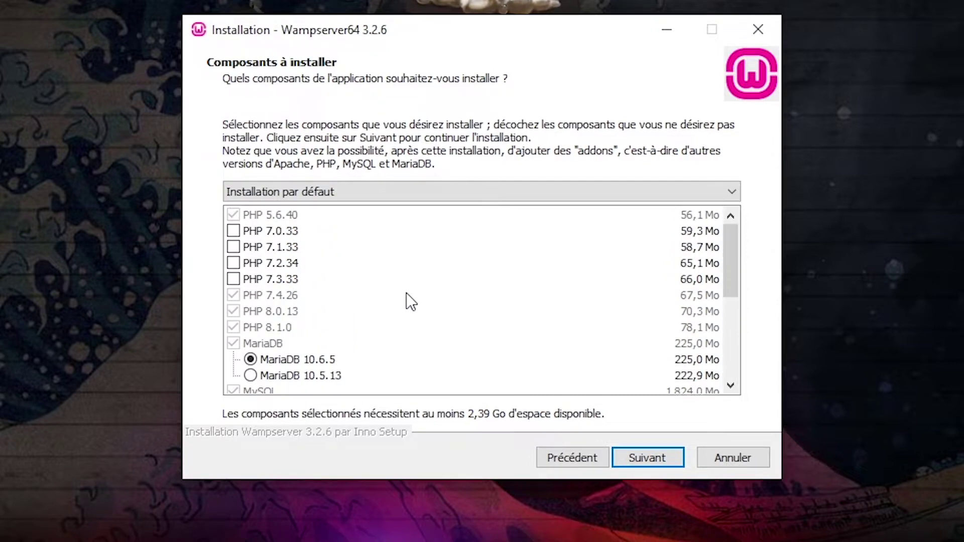
scroll(315, 273, "up", 1)
scroll(308, 286, "down", 2)
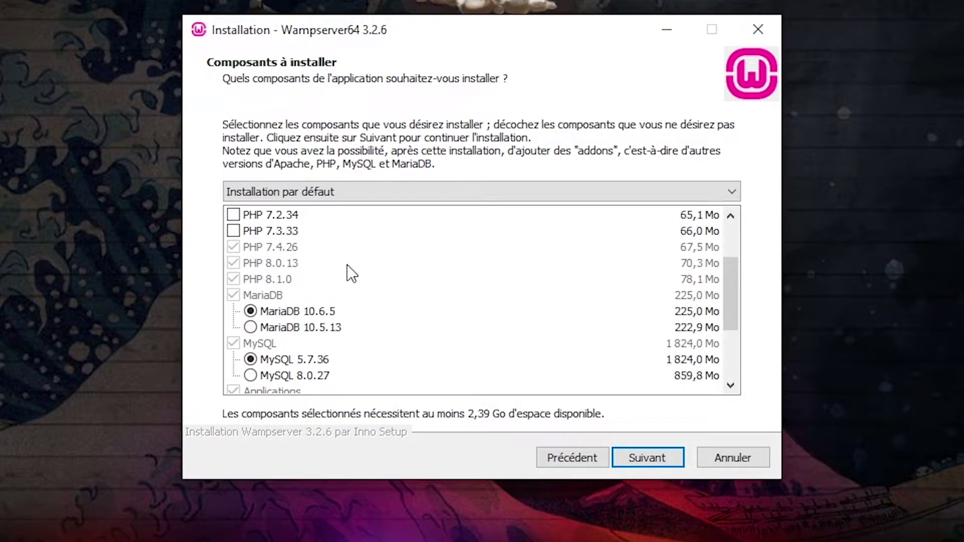
scroll(348, 266, "down", 2)
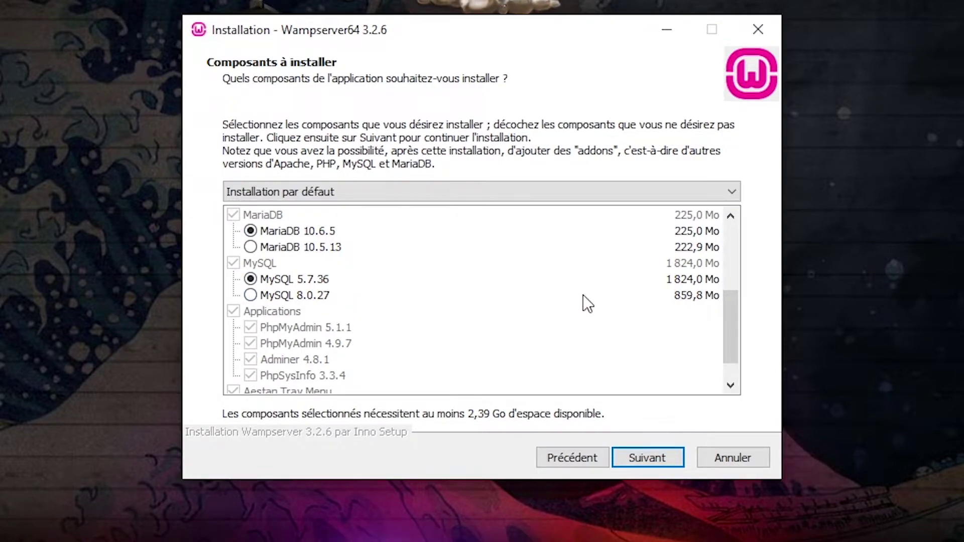
left_click(247, 293)
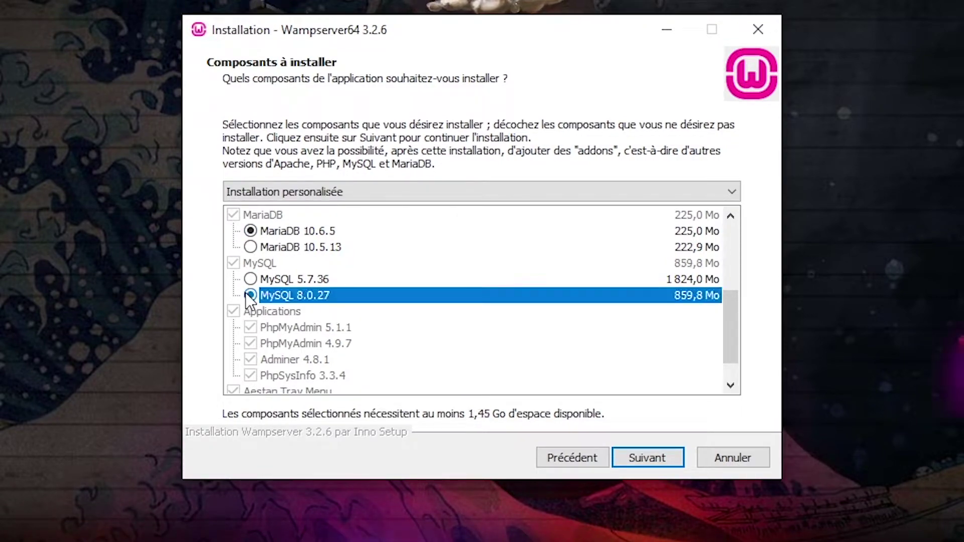
left_click(405, 276)
left_click(370, 296)
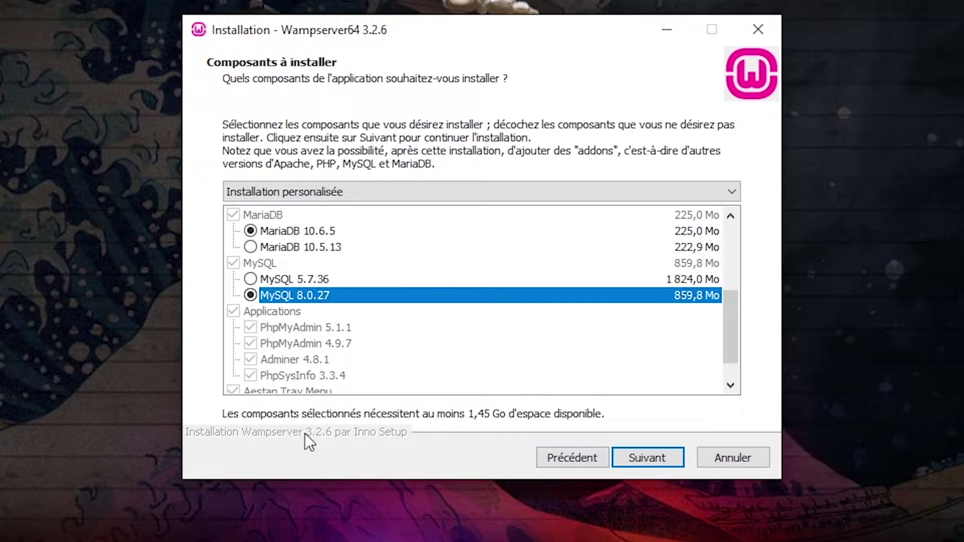
left_click(642, 453)
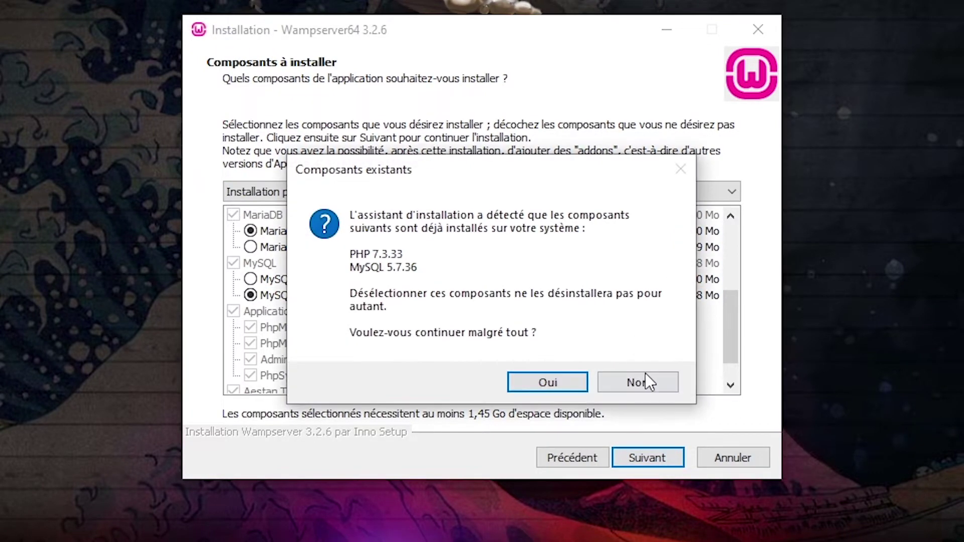
left_click(647, 383)
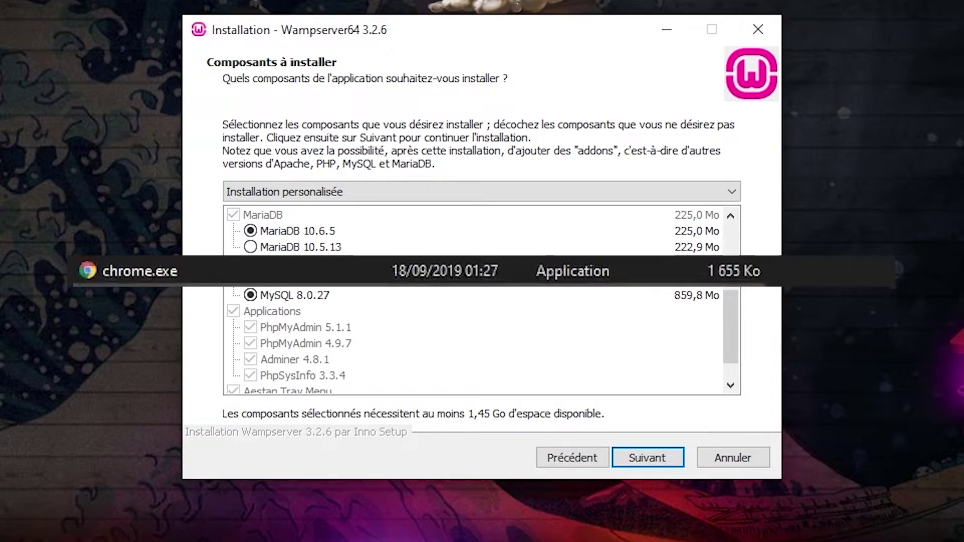
Step: Open Chrome's folder C:\Program Files (x86)\Google\Chrome\Application from Start search and select its path
right_click(331, 541)
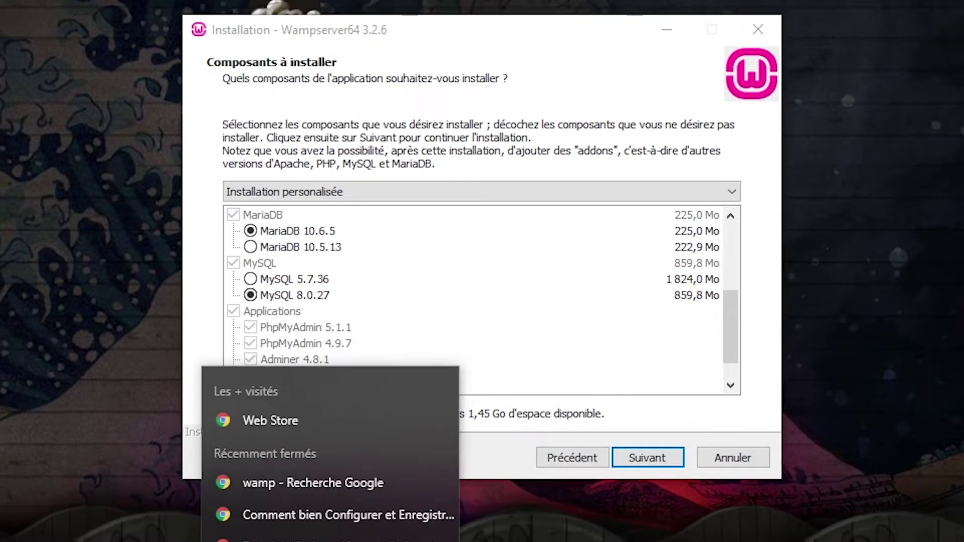
key("super")
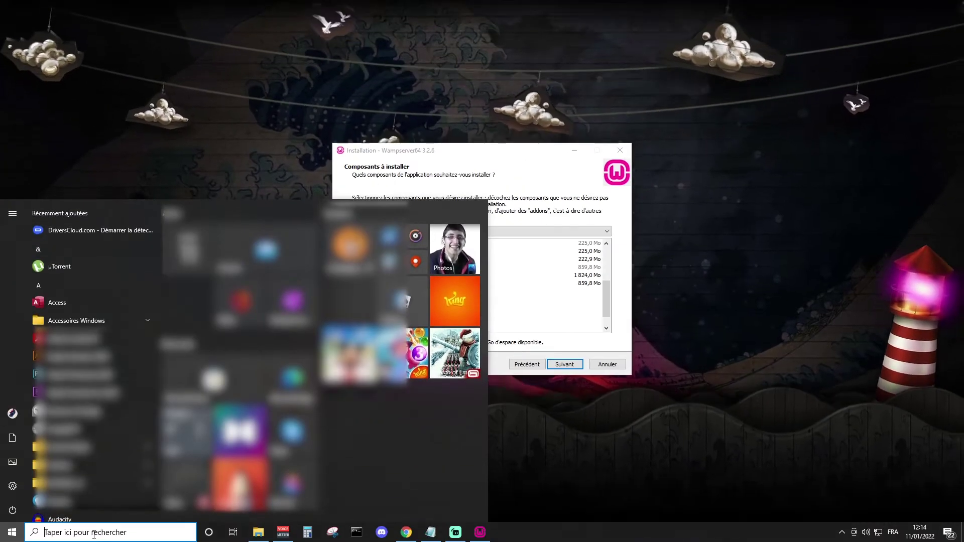
left_click(111, 533)
right_click(122, 264)
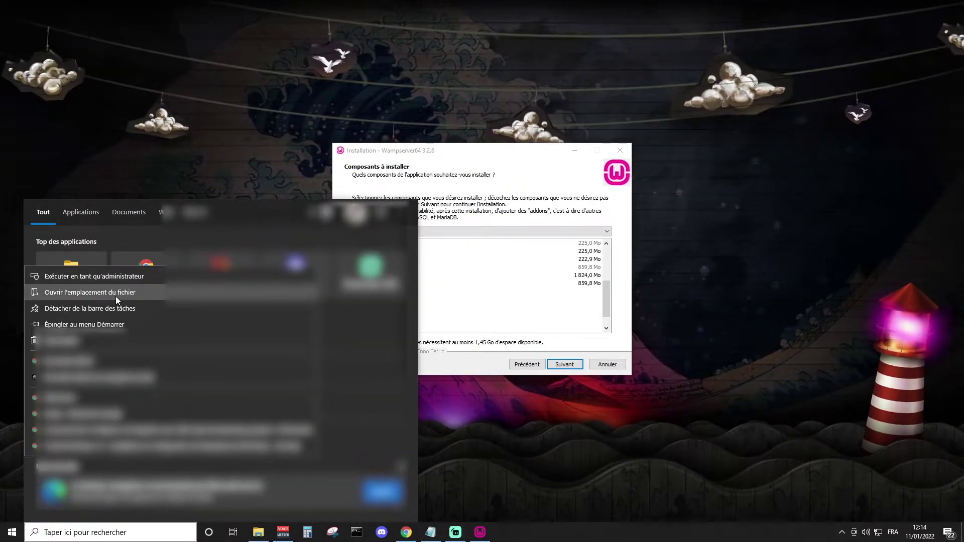
left_click(115, 296)
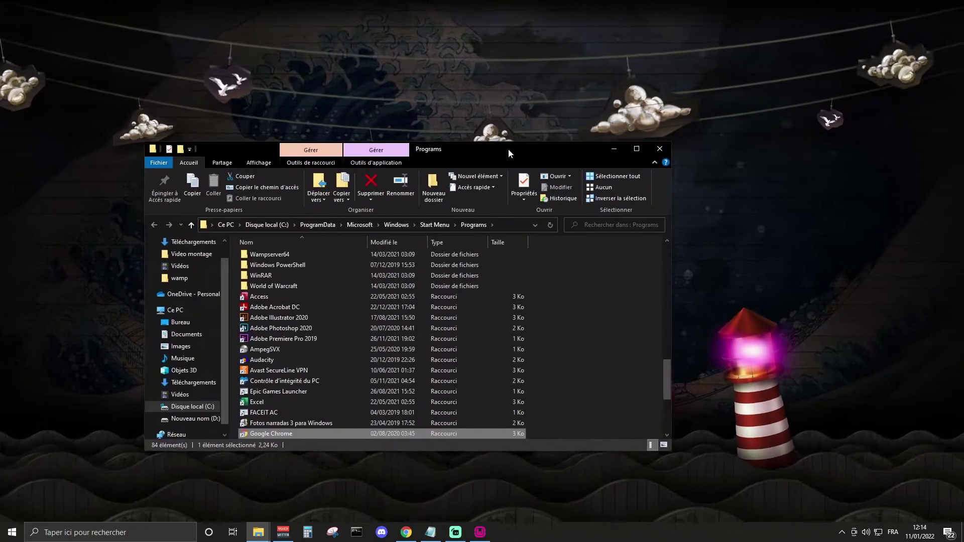
right_click(296, 432)
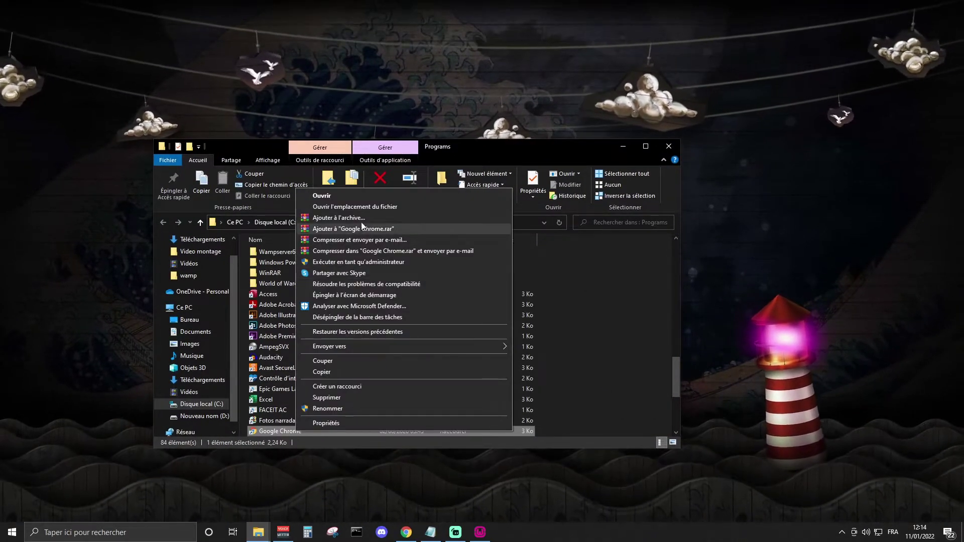
left_click(369, 207)
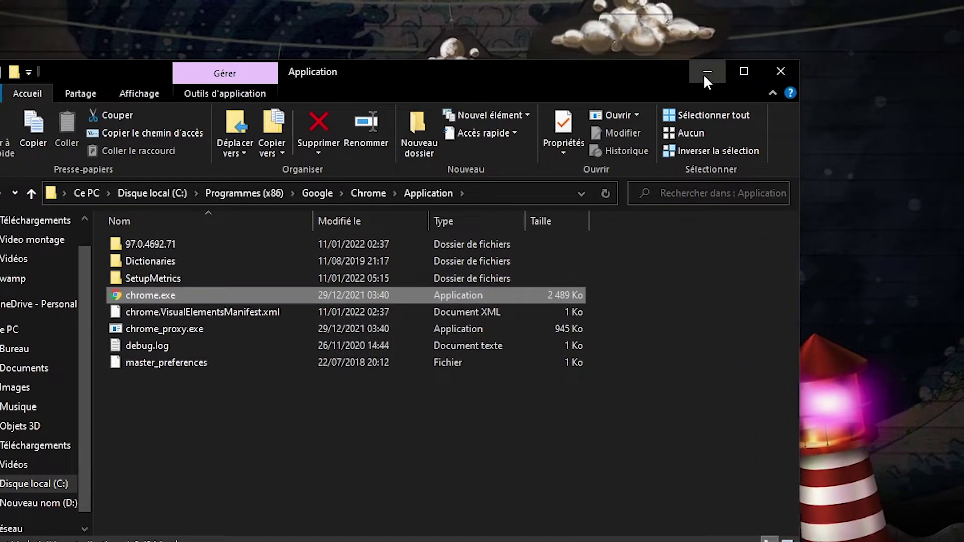
left_click(486, 195)
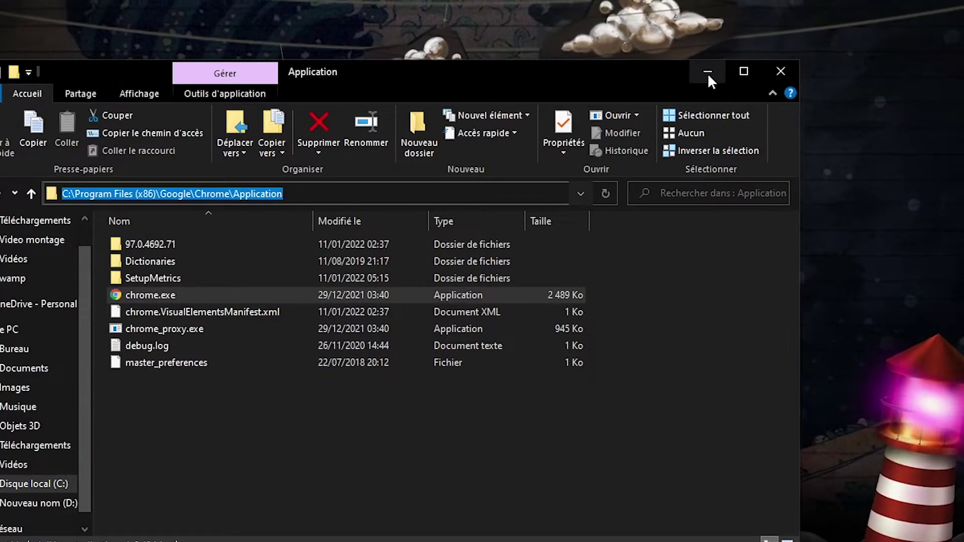
left_click(707, 71)
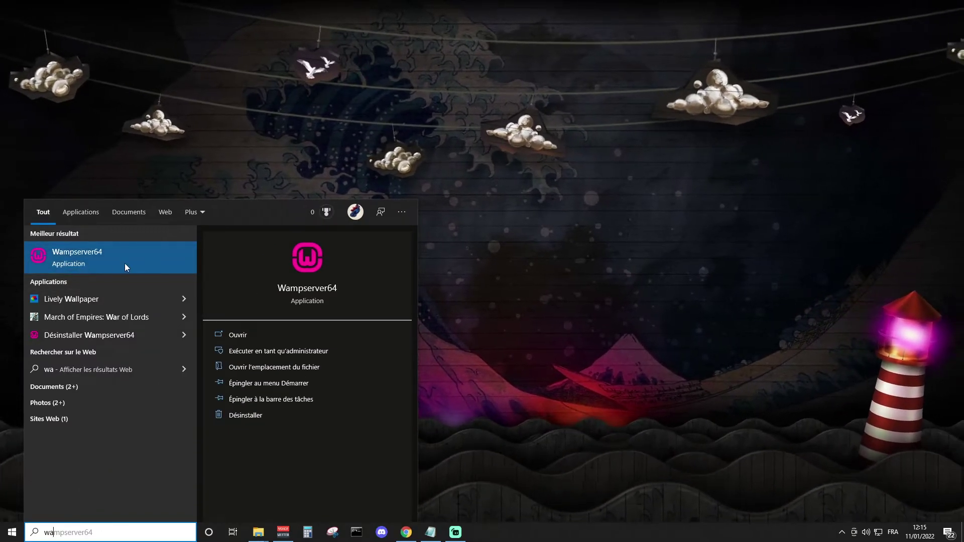
Step: Launch Wampserver64 from the Start search best match and allow it admin rights
left_click(80, 256)
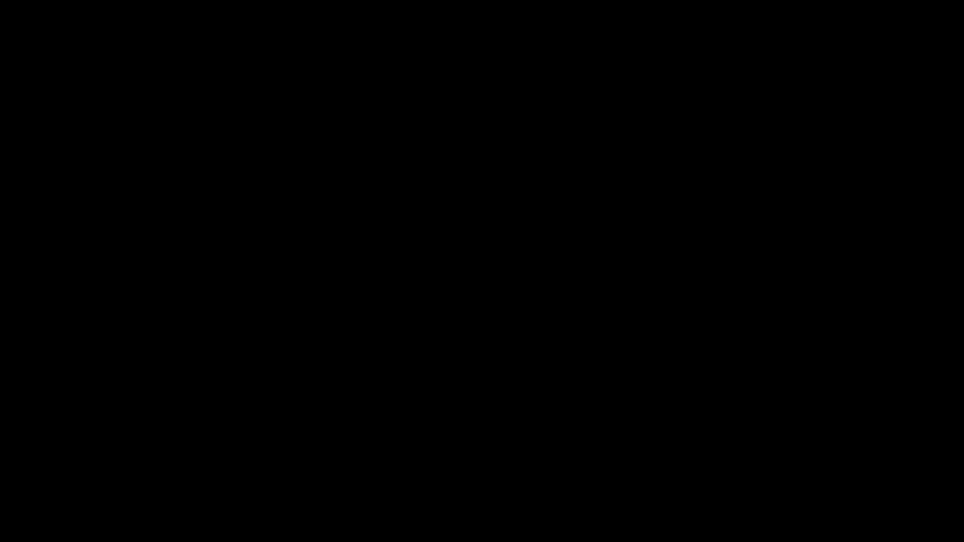
left_click(489, 330)
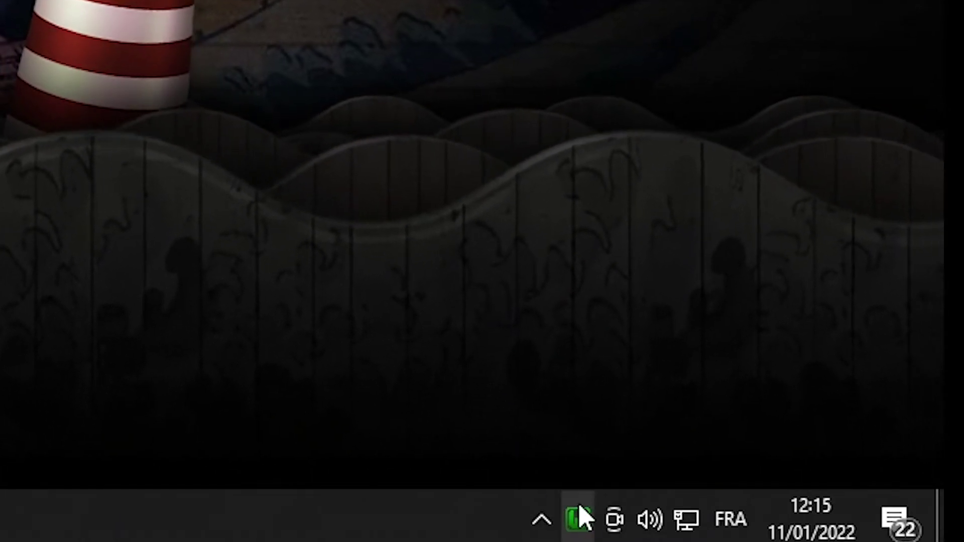
Step: Open Localhost from the WampServer tray menu and maximize the Chrome window
left_click(579, 519)
left_click(199, 296)
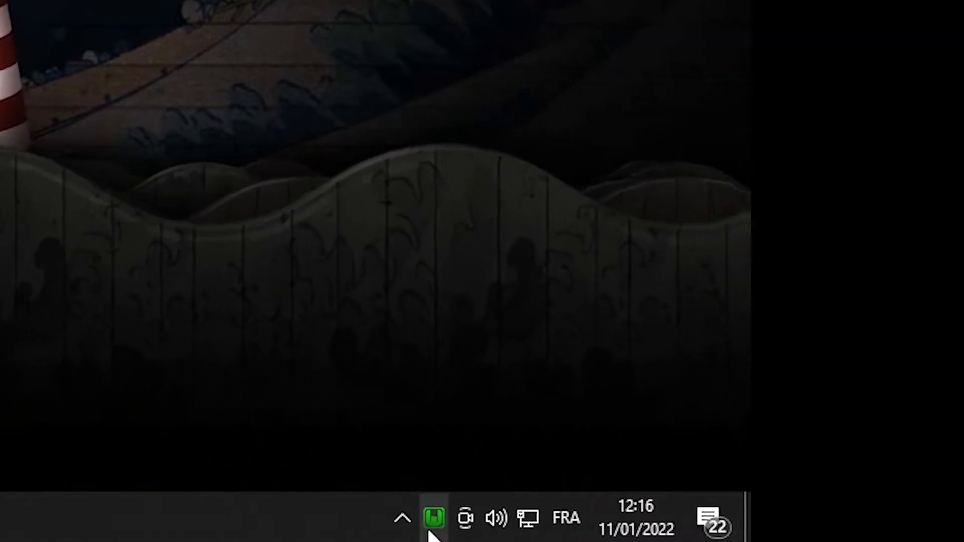
left_click(433, 517)
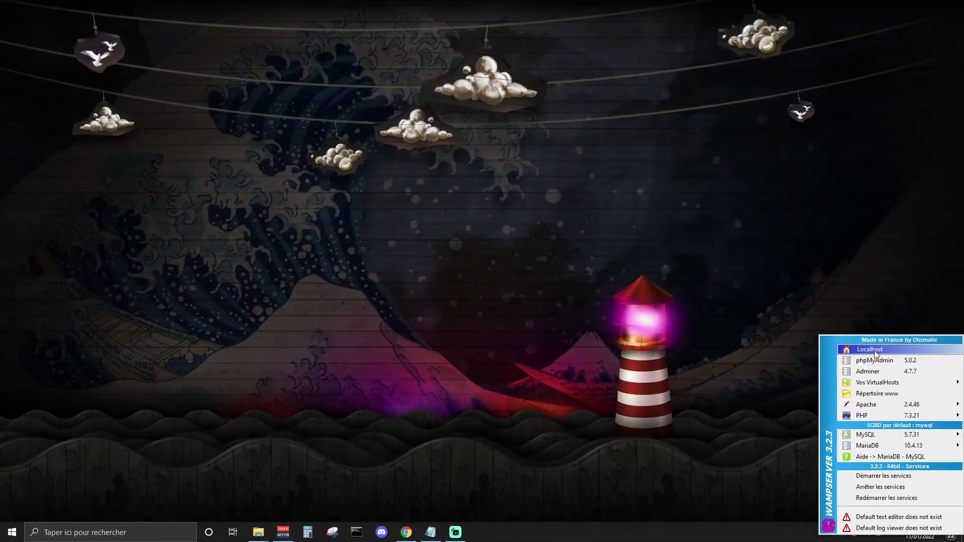
left_click(875, 351)
left_click_drag(192, 76, 346, 85)
double_click(346, 84)
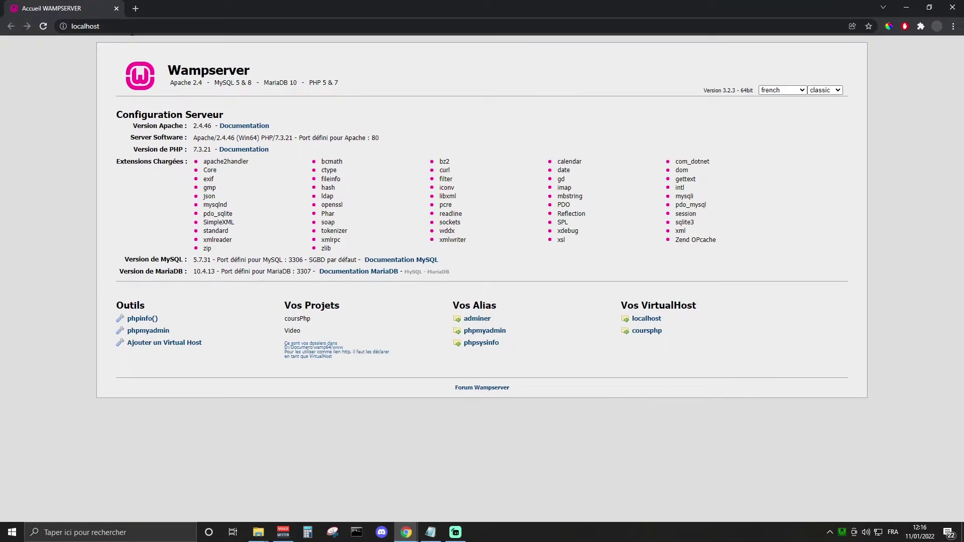
Step: Load 127.0.0.1 in the browser to show the WampServer home page
left_click(135, 28)
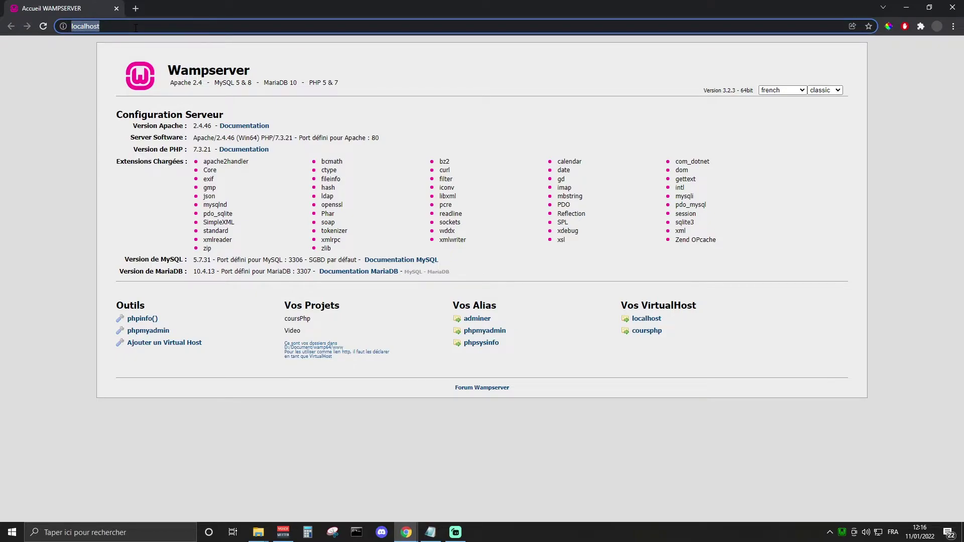
key("BackSpace")
type("1")
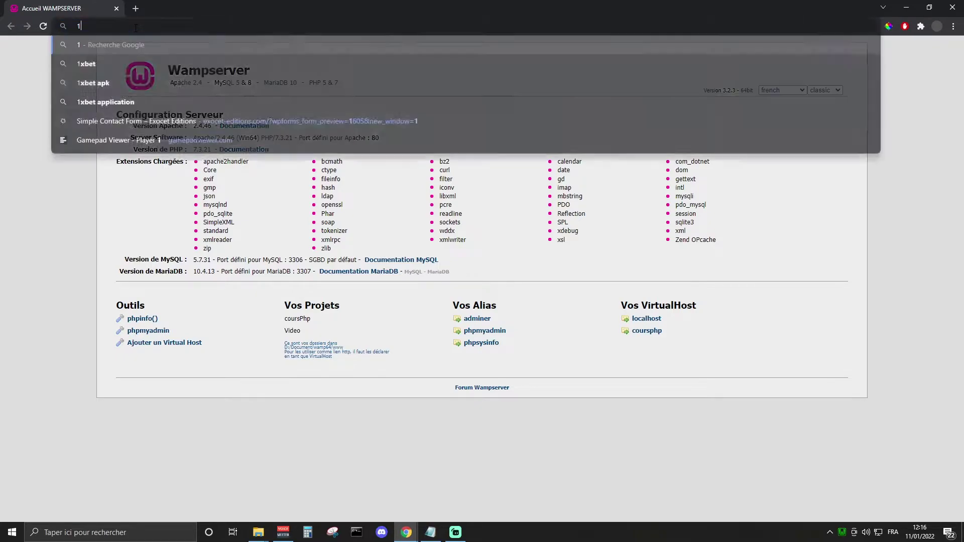
type("27.")
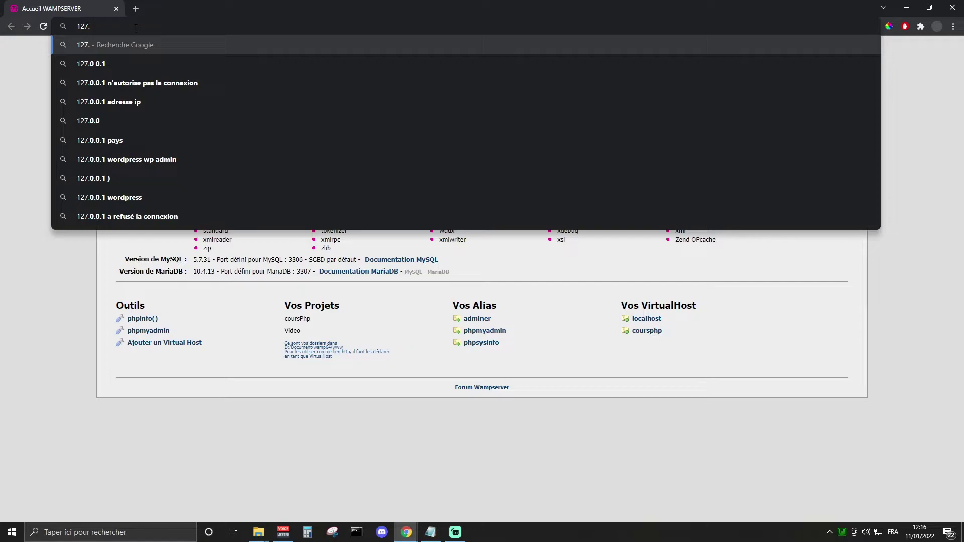
type("0.0.1")
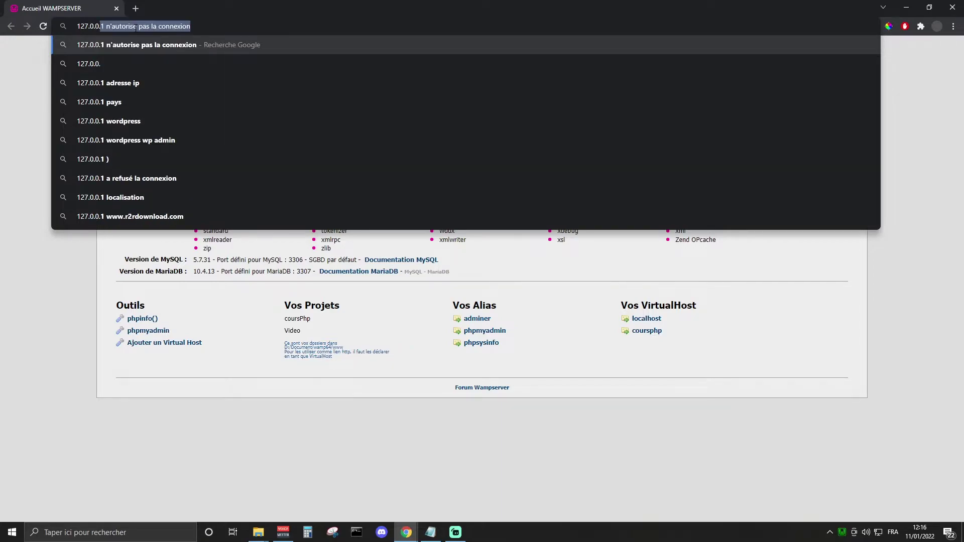
key("Return")
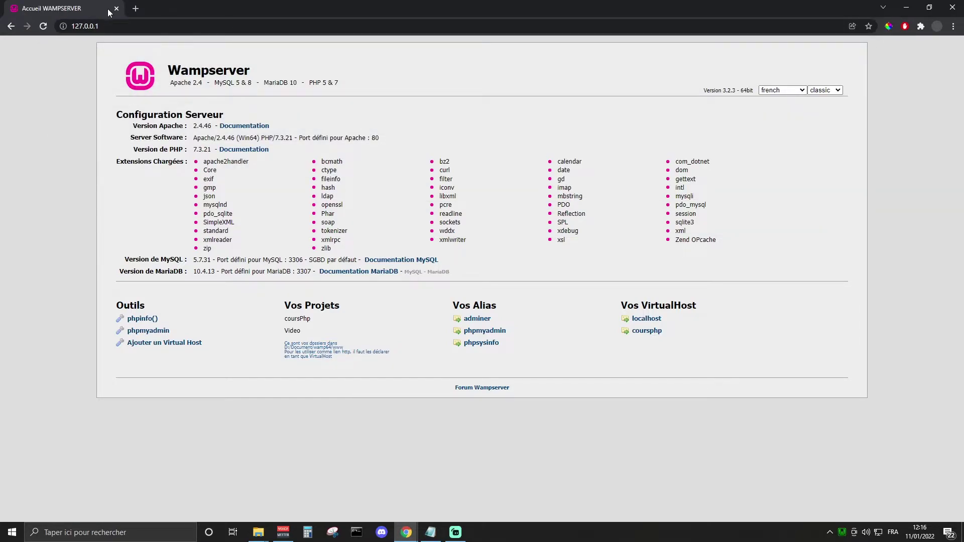
left_click(116, 25)
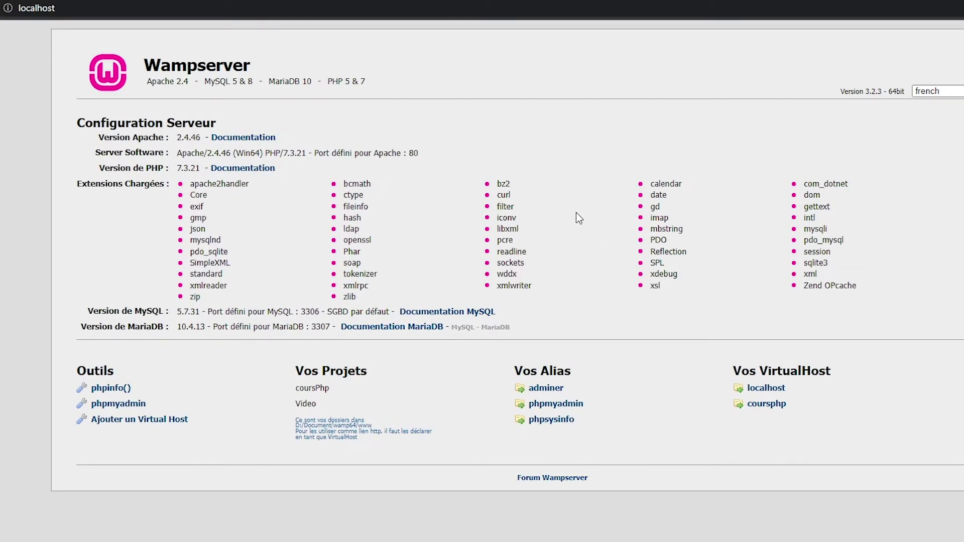
left_click_drag(844, 373, 753, 372)
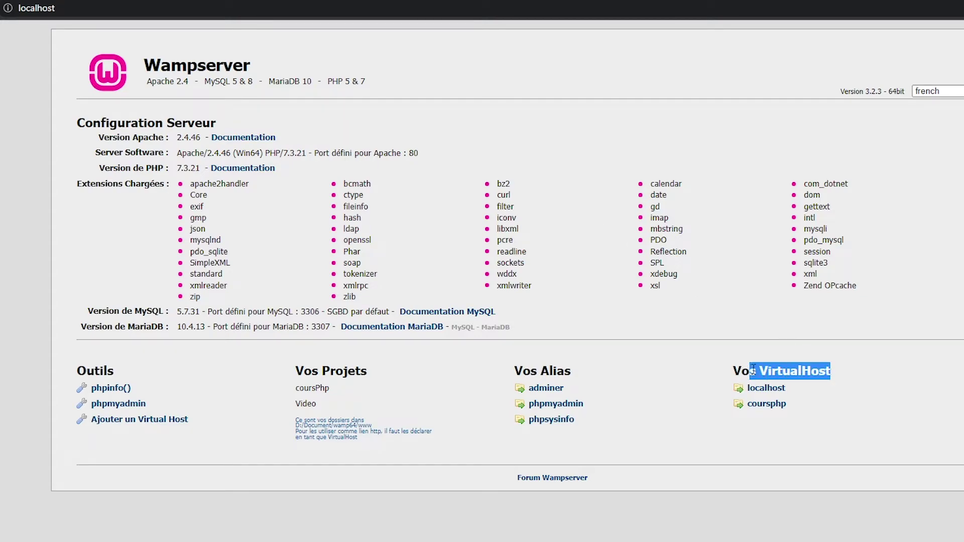
left_click(842, 372)
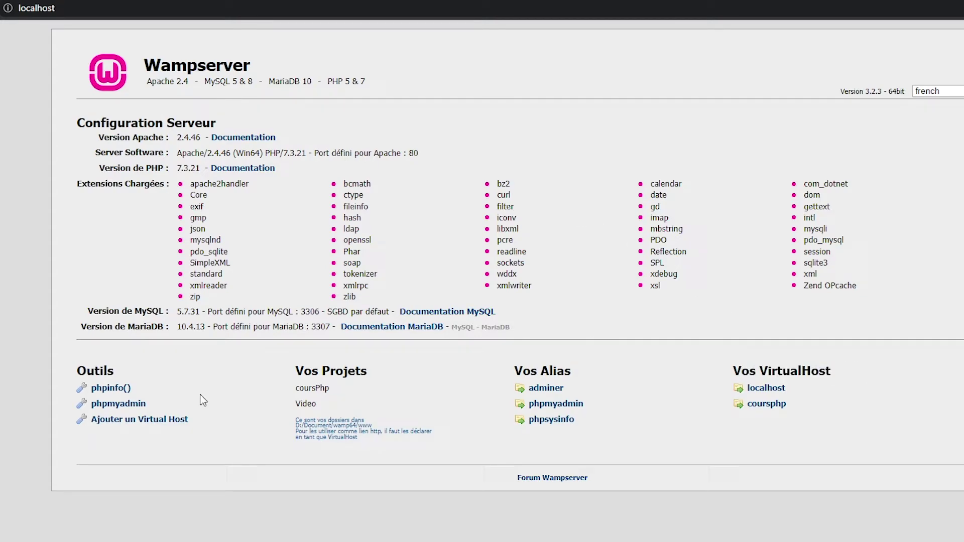
Step: Open 'Ajouter un Virtual Host' and enter Video as the virtual host name
left_click(173, 428)
left_click(198, 297)
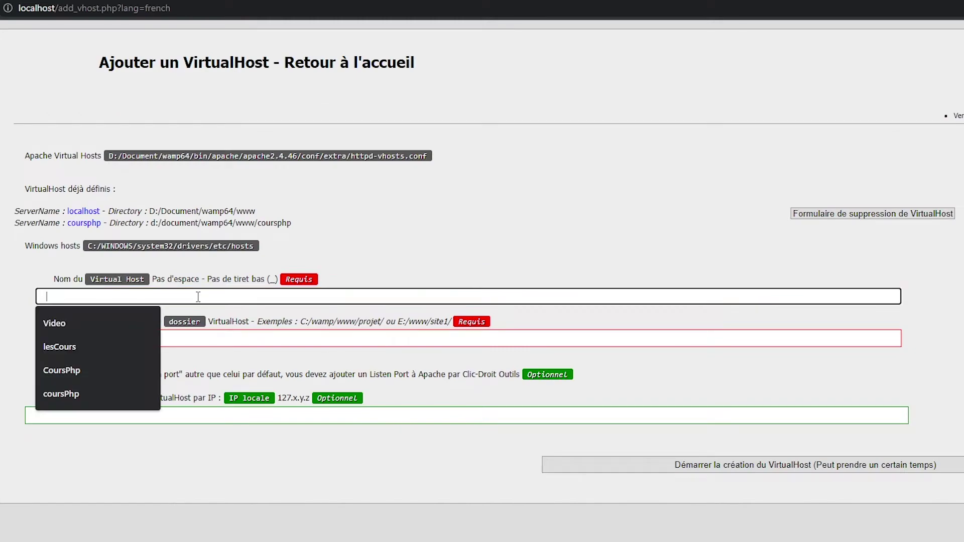
type("Video")
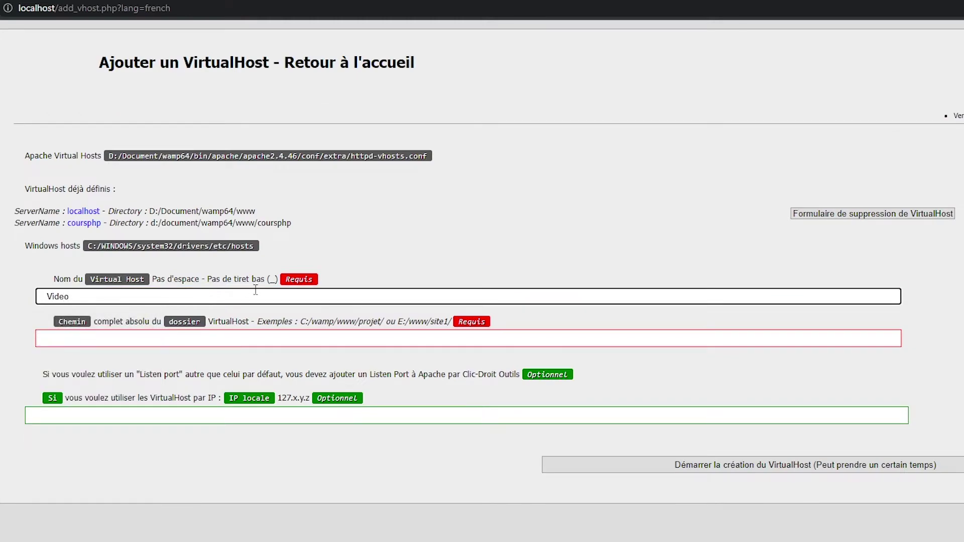
left_click(215, 340)
left_click(515, 503)
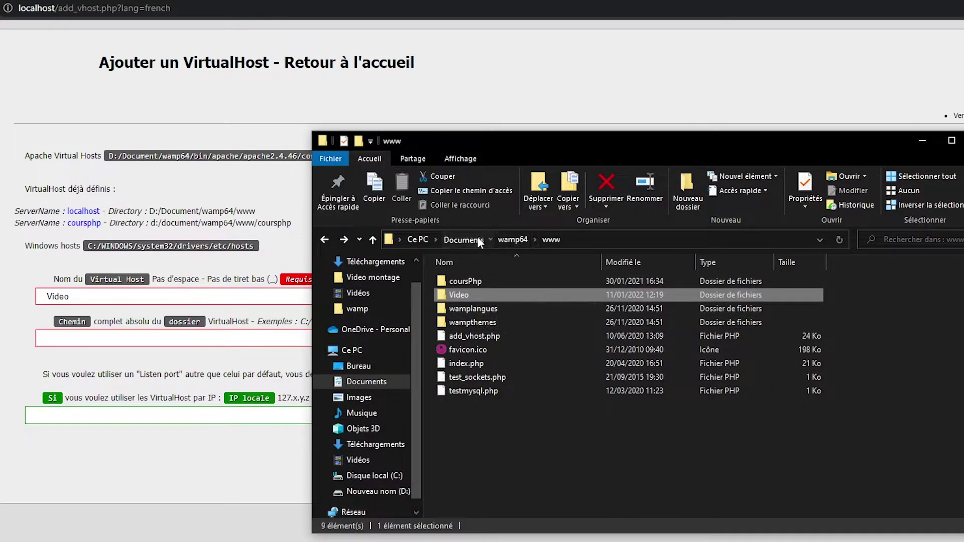
Step: Navigate Explorer to wamp64 > www > Video and select its D:\Document\wamp64\www\Video path
left_click(480, 241)
double_click(494, 355)
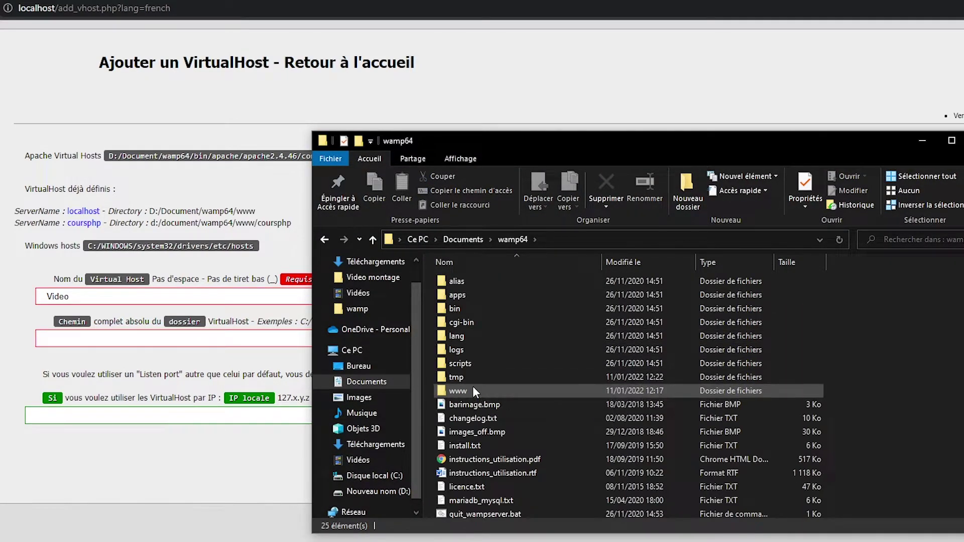
double_click(473, 391)
left_click(500, 297)
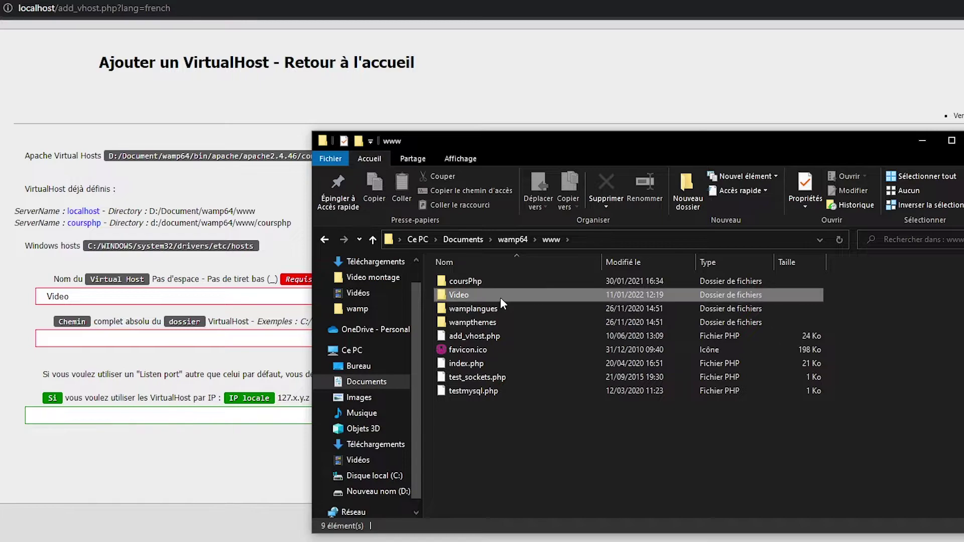
right_click(510, 452)
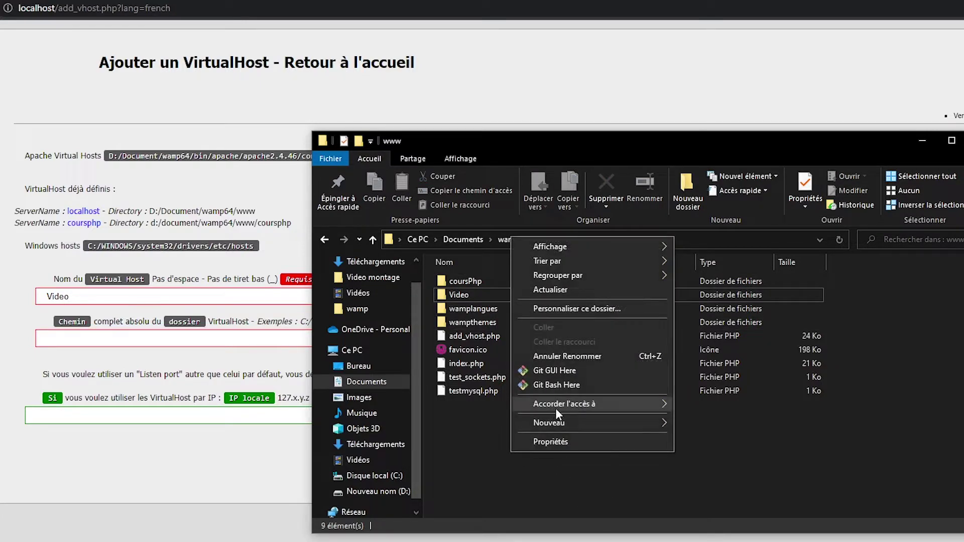
left_click(926, 345)
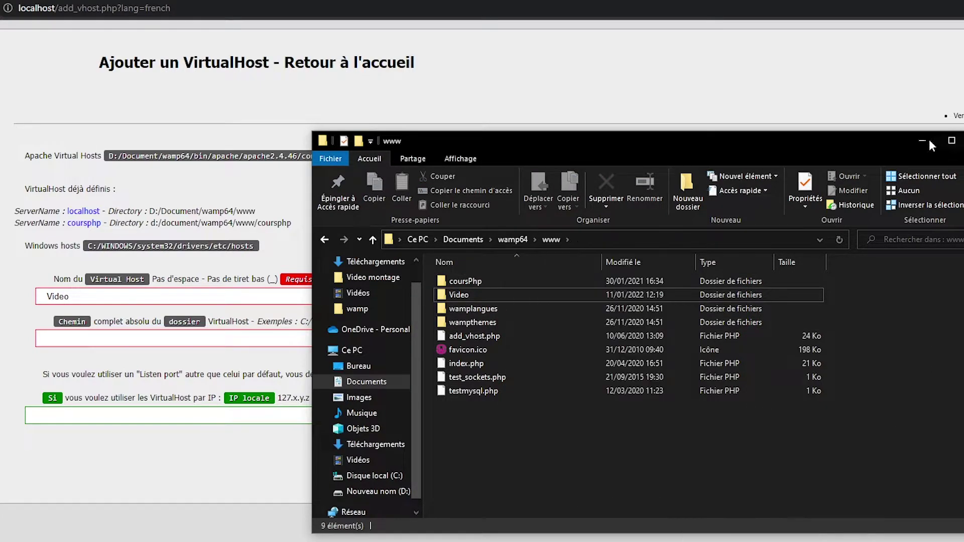
double_click(532, 298)
left_click(631, 241)
key("ctrl+c")
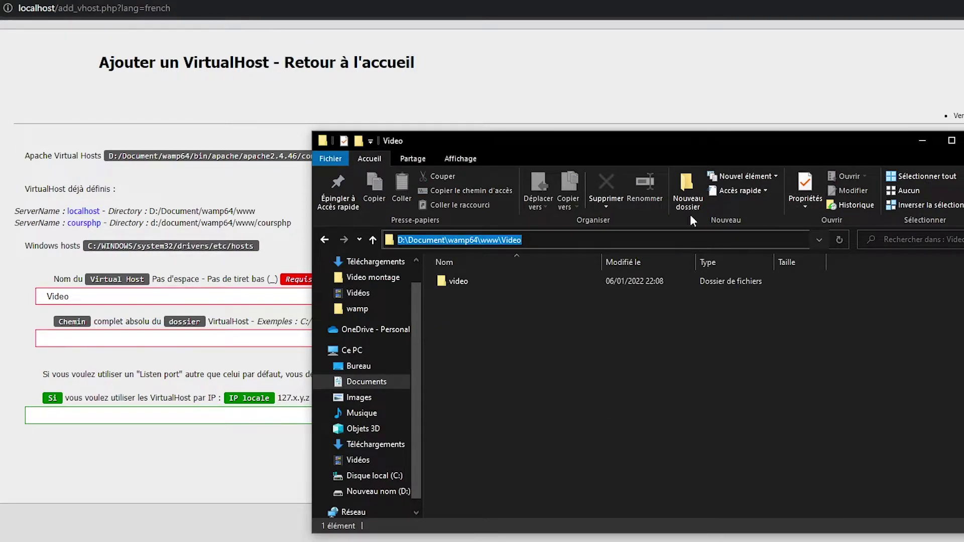
Step: Paste D:\Document\wamp64\www\Video into the folder path field and create the virtual host
left_click(922, 141)
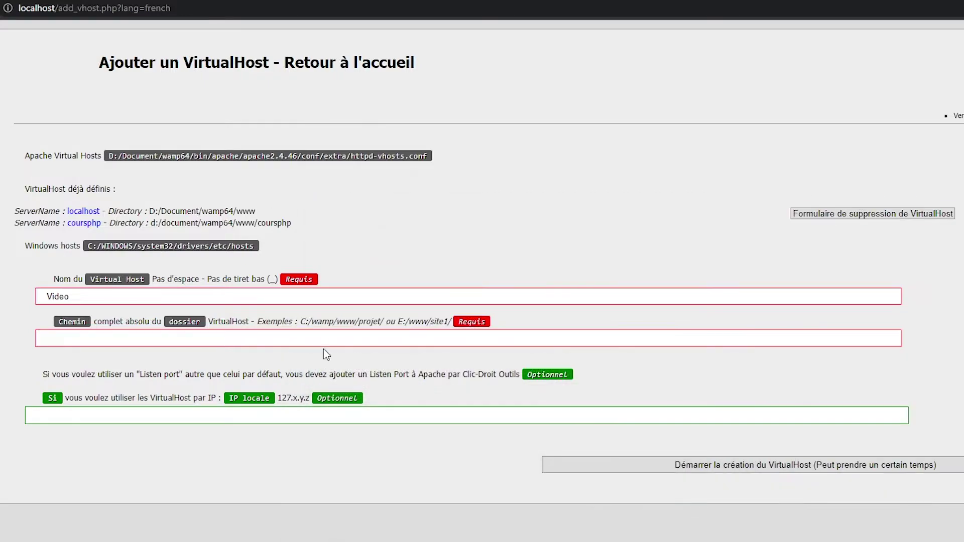
left_click(331, 338)
key("ctrl+v")
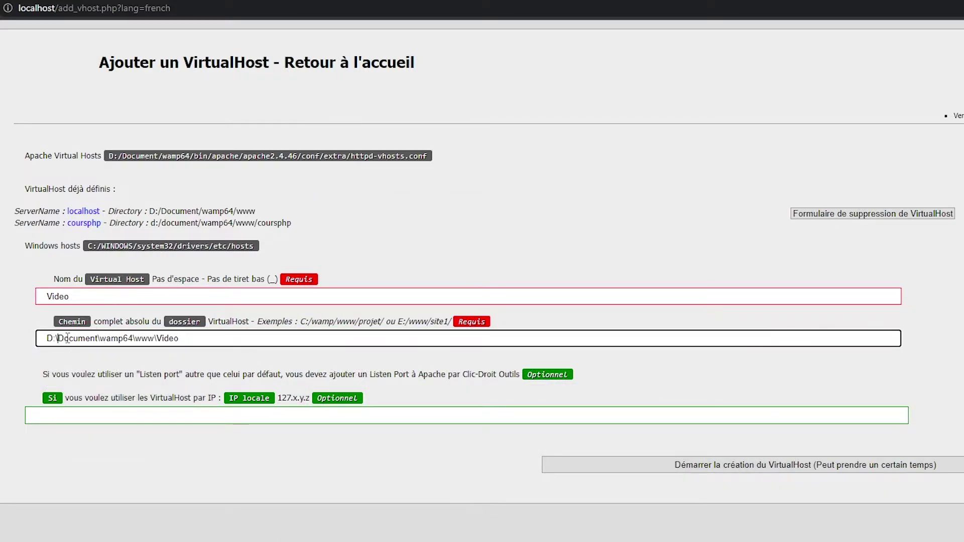
left_click_drag(67, 338, 187, 338)
left_click(205, 338)
left_click(773, 397)
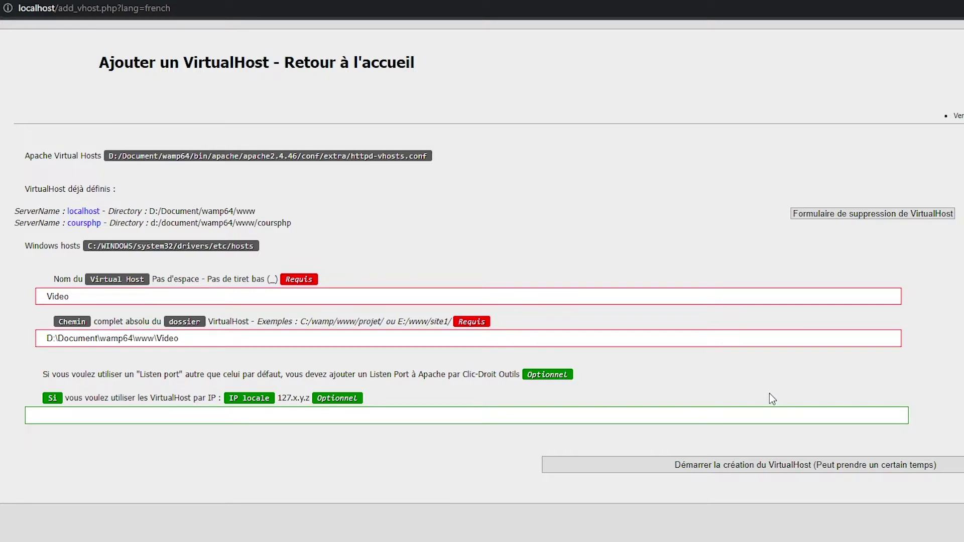
left_click(754, 474)
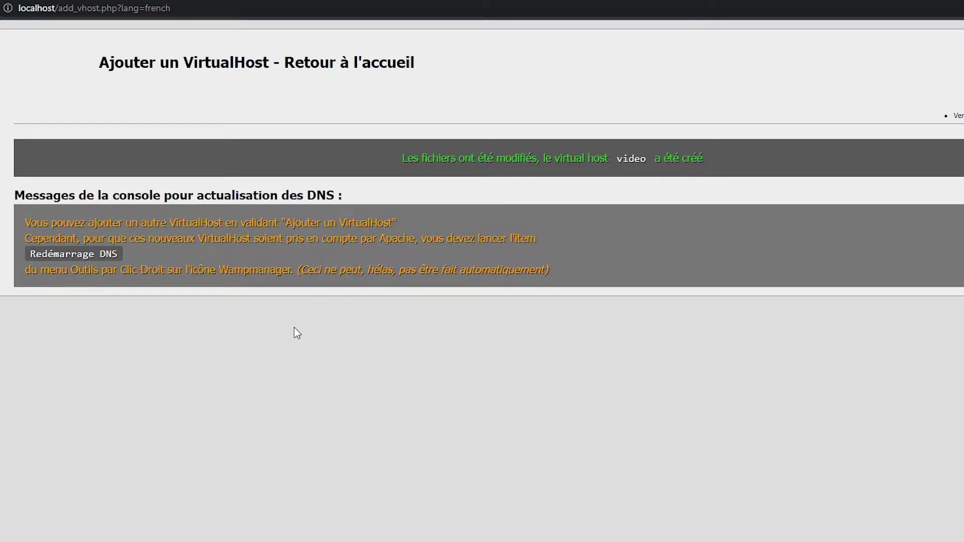
Step: After reading the DNS restart note, restart all WampServer services from the tray menu
left_click_drag(133, 249, 13, 247)
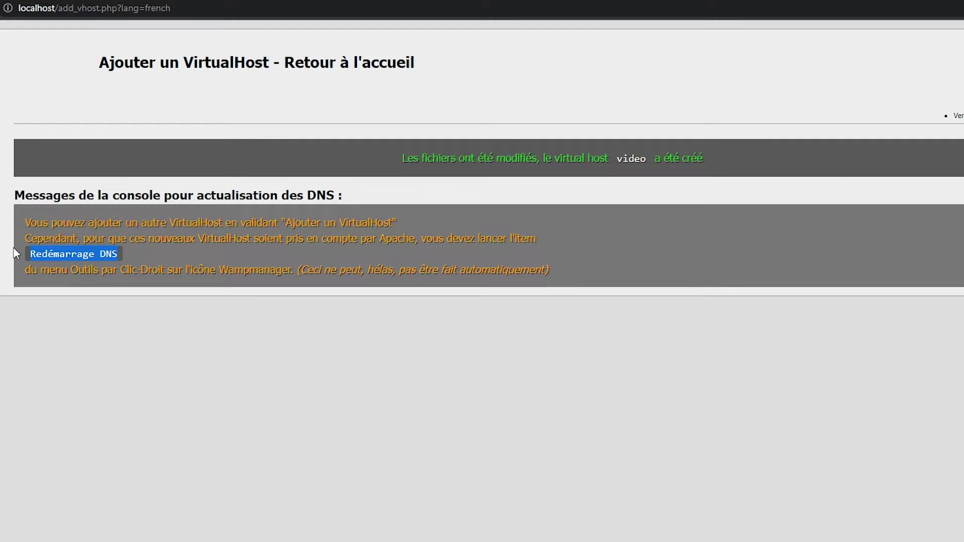
left_click(99, 272)
left_click_drag(134, 239, 235, 287)
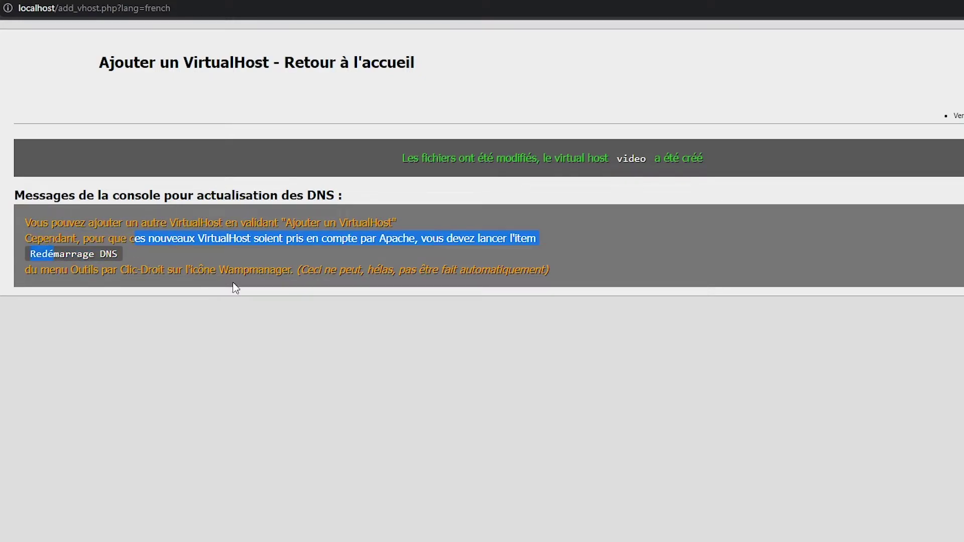
left_click(235, 286)
left_click(842, 532)
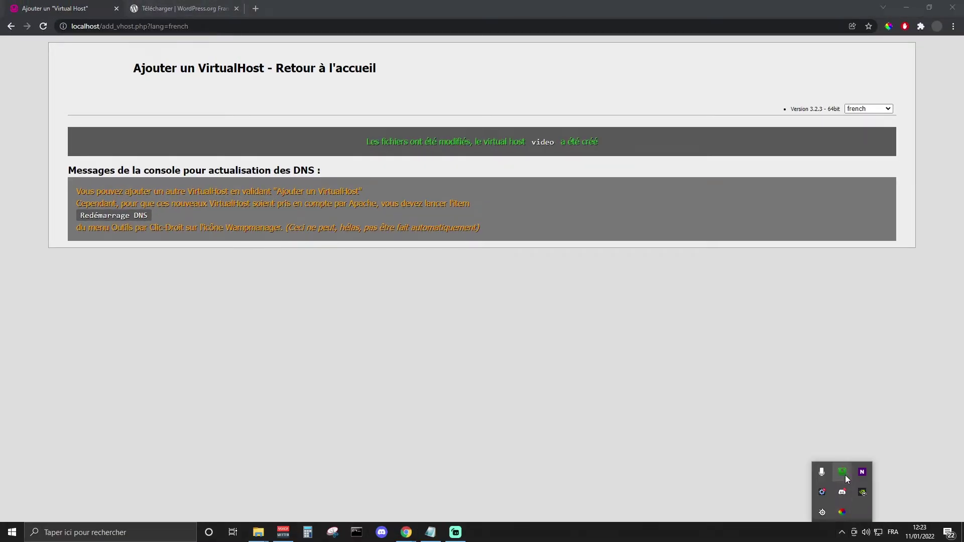
left_click(842, 476)
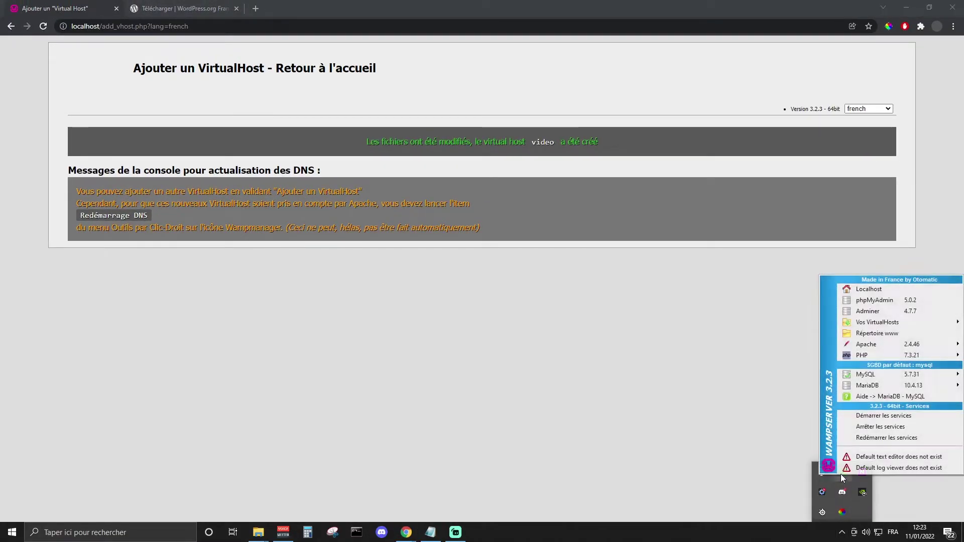
left_click(879, 439)
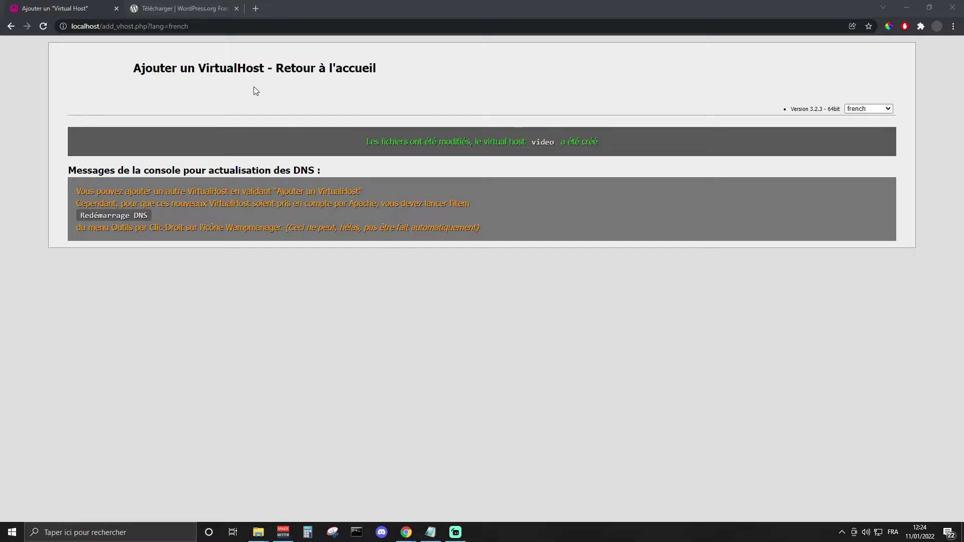
left_click(842, 533)
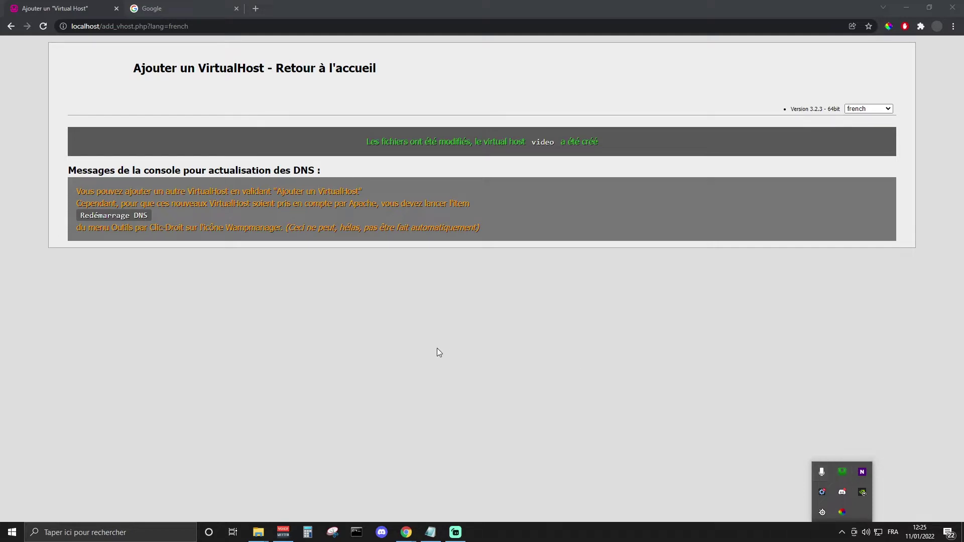
Step: Reload the localhost home page, which now lists video under Vos VirtualHost
left_click_drag(433, 227, 428, 227)
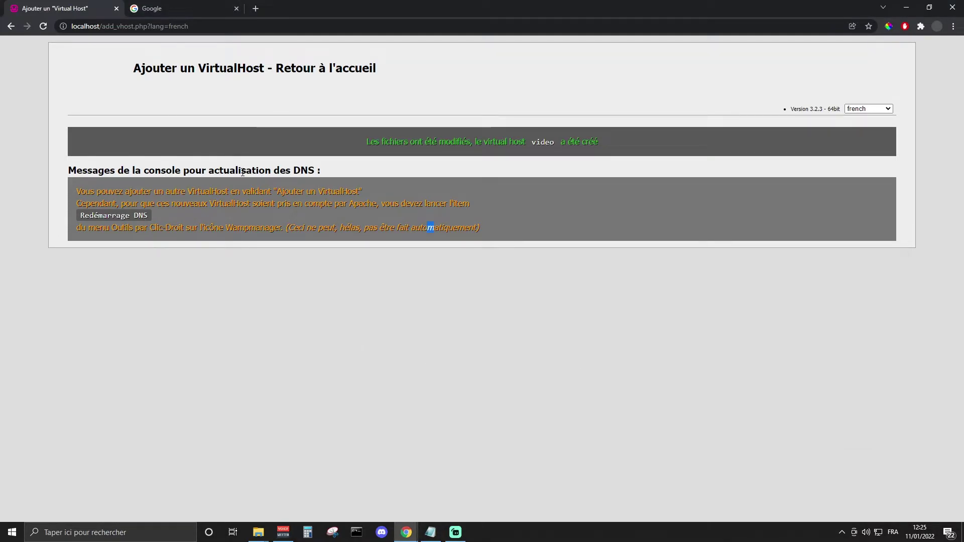
left_click(91, 26)
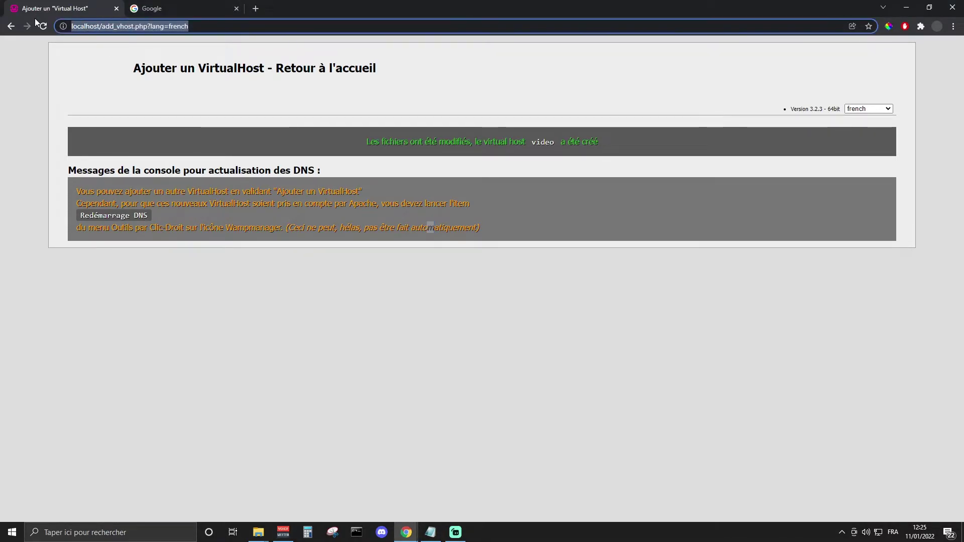
type("loc")
key("Return")
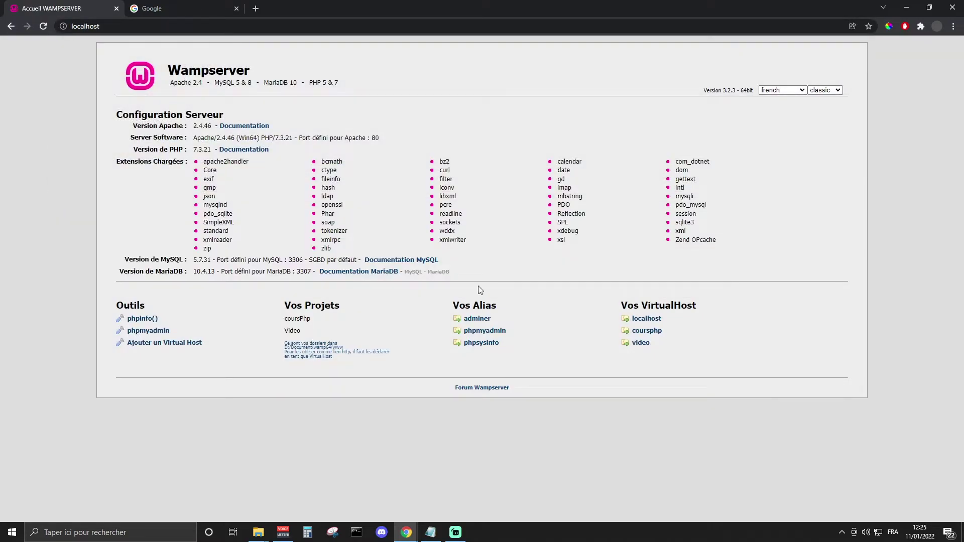
Step: Confirm the video site serves an empty Index of /, then open the www\Video folder in Explorer
left_click(642, 343)
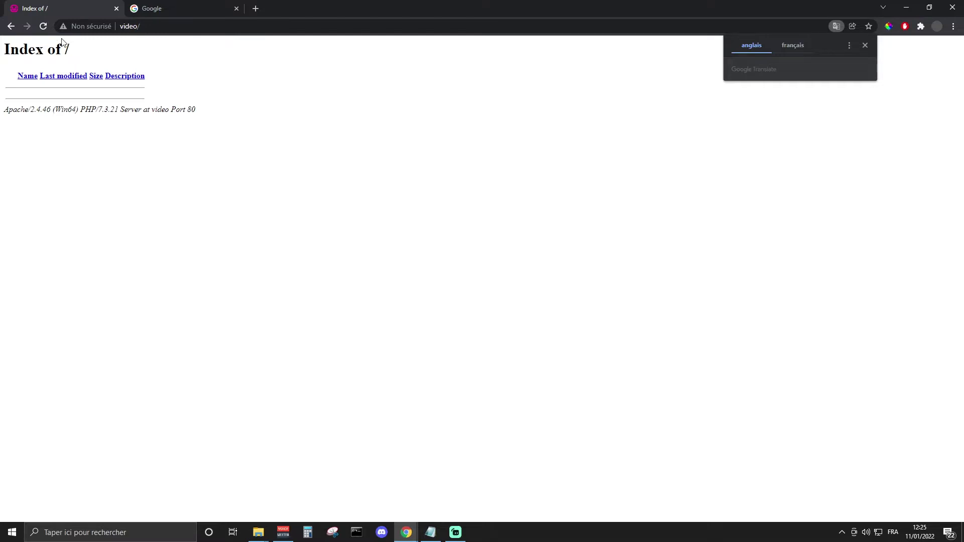
left_click(10, 27)
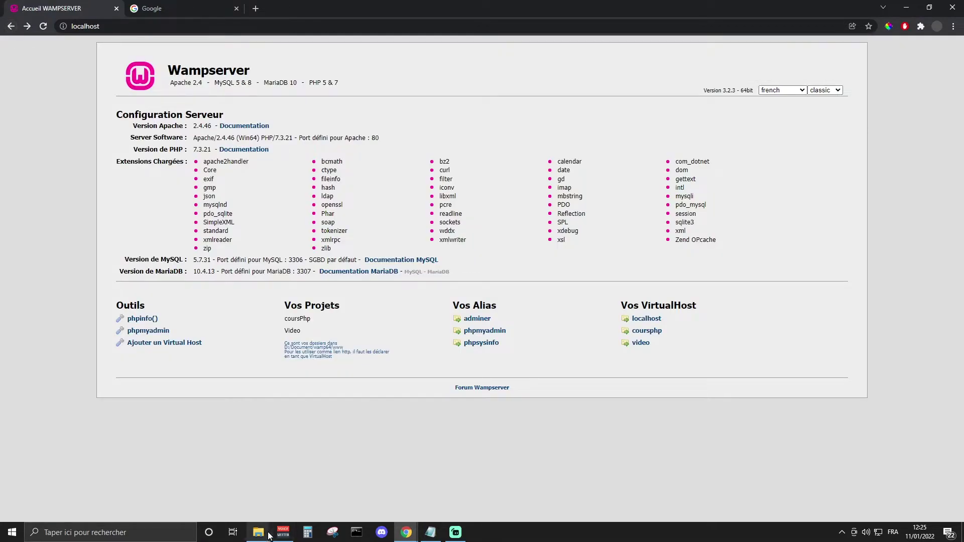
mouse_move(258, 532)
left_click(208, 487)
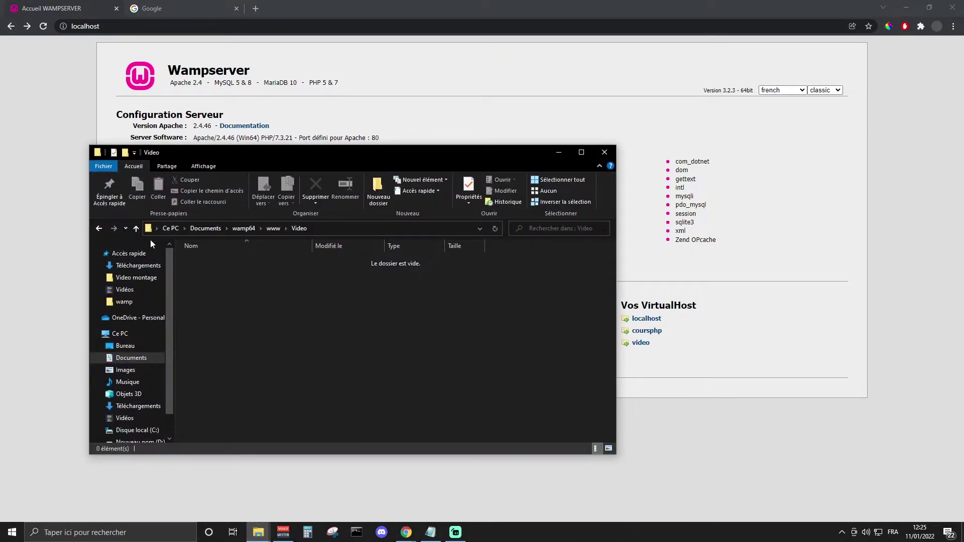
left_click(273, 229)
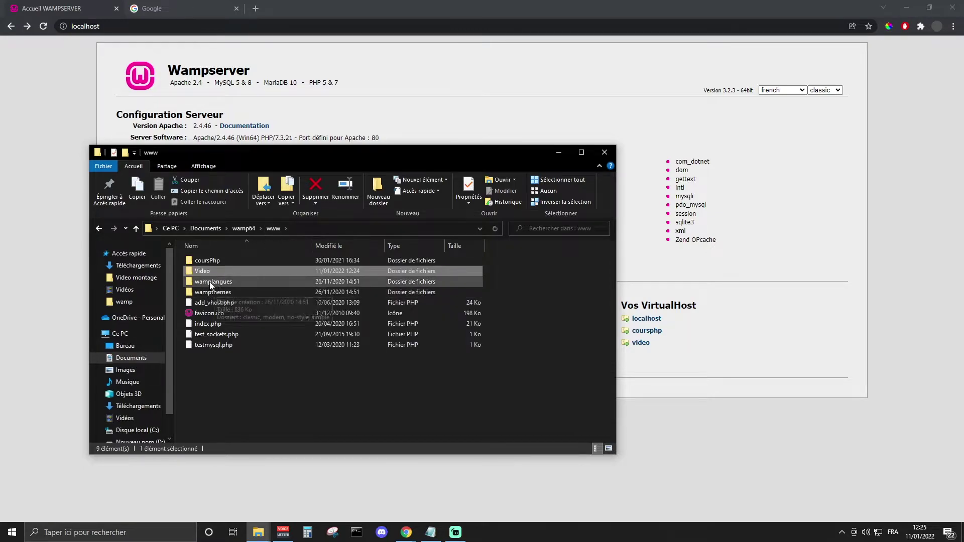
double_click(218, 272)
Step: Search Google for wordpress and open the official French site fr.wordpress.org
left_click(179, 8)
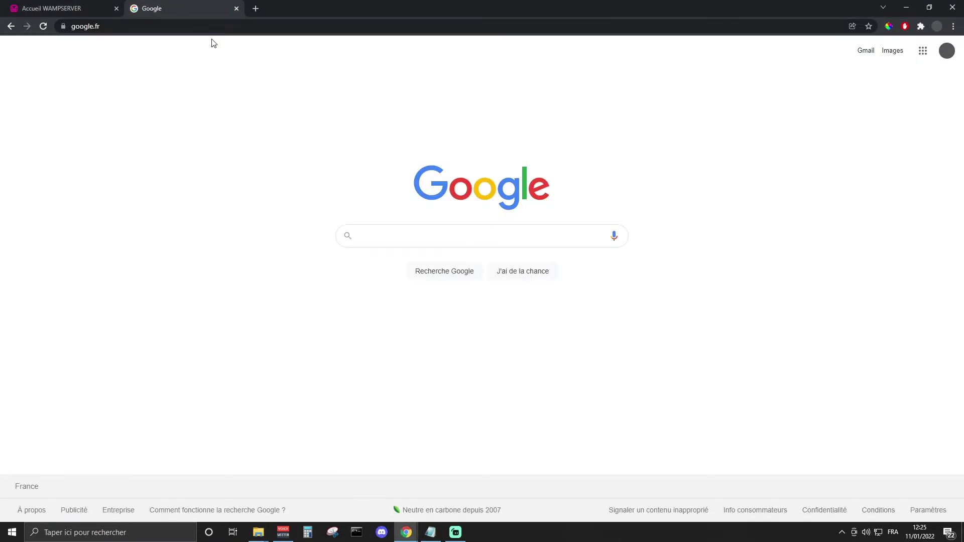
left_click(399, 234)
type("wordpress")
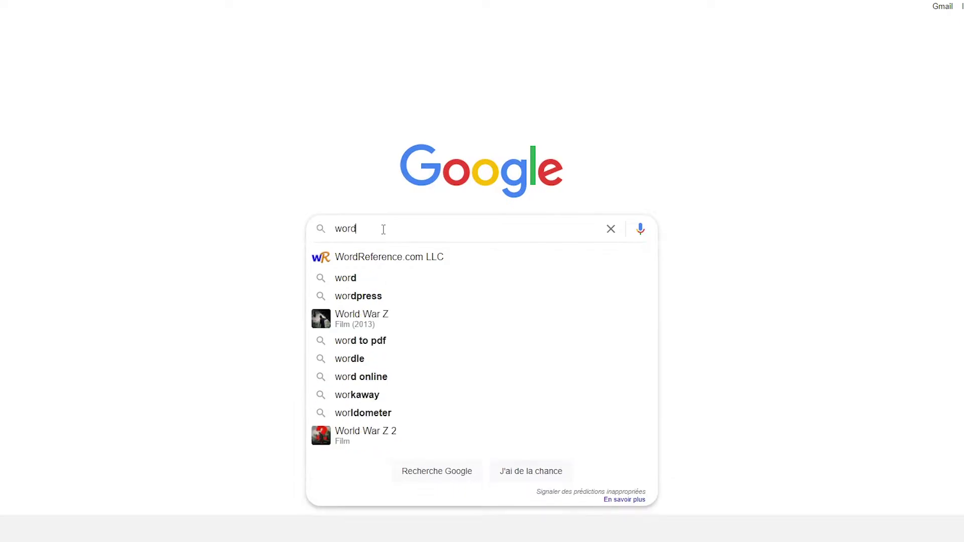
key("Return")
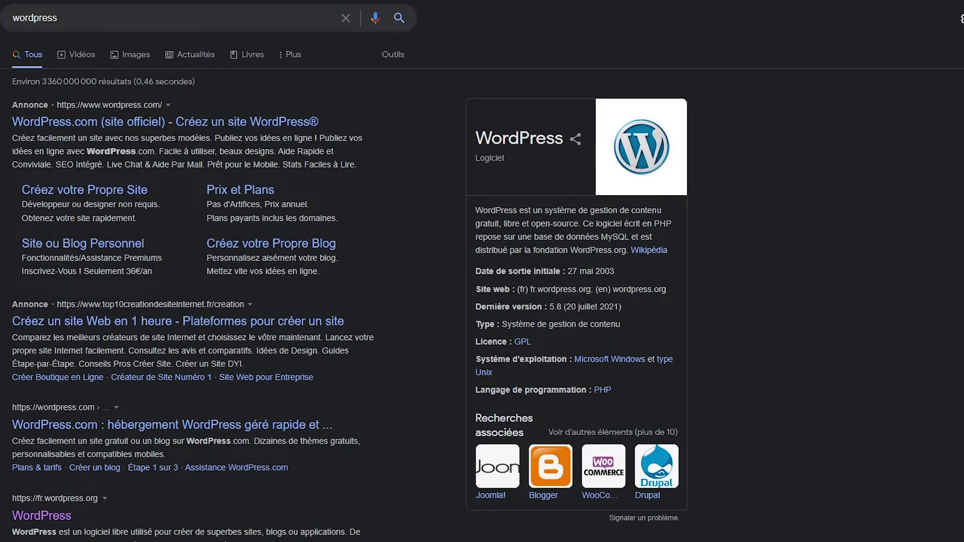
scroll(57, 322, "down", 4)
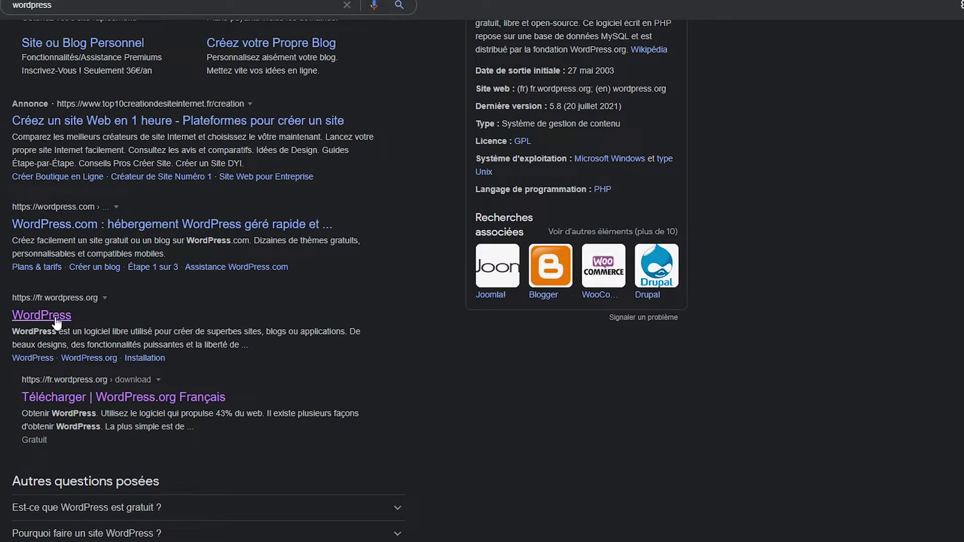
left_click(55, 324)
Step: Download wordpress-5.8.3-fr_FR.zip from the Obtenir WordPress page and dismiss the congratulations popup
scroll(234, 211, "down", 10)
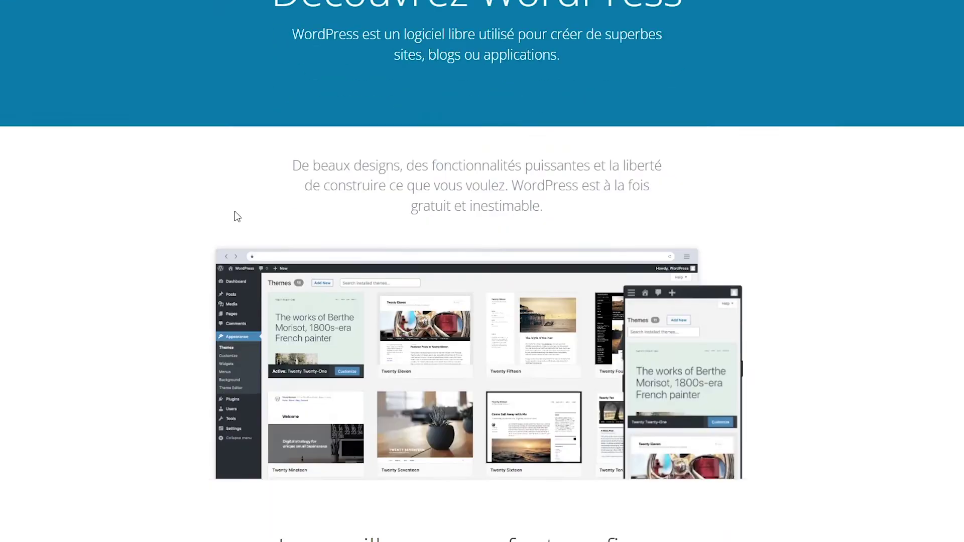
scroll(217, 219, "down", 18)
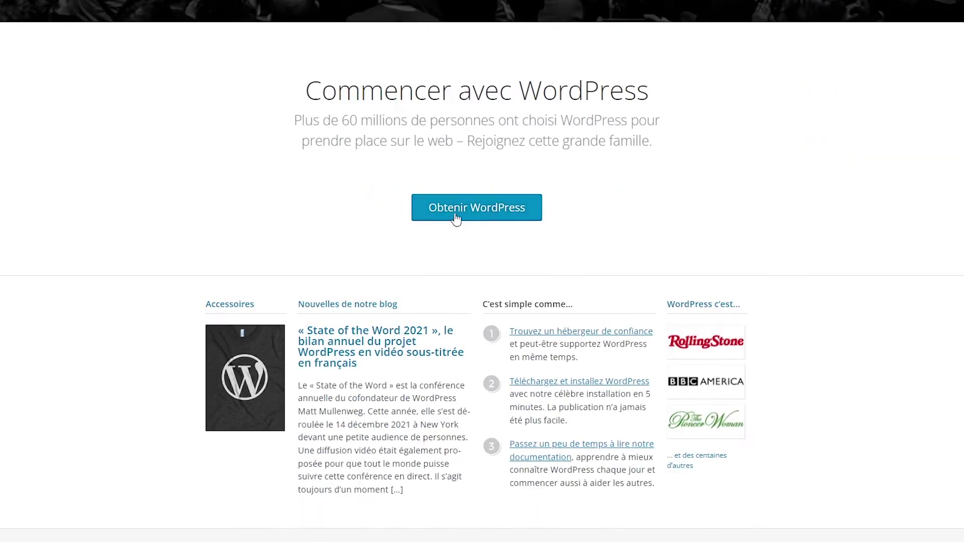
left_click(478, 217)
scroll(450, 278, "down", 10)
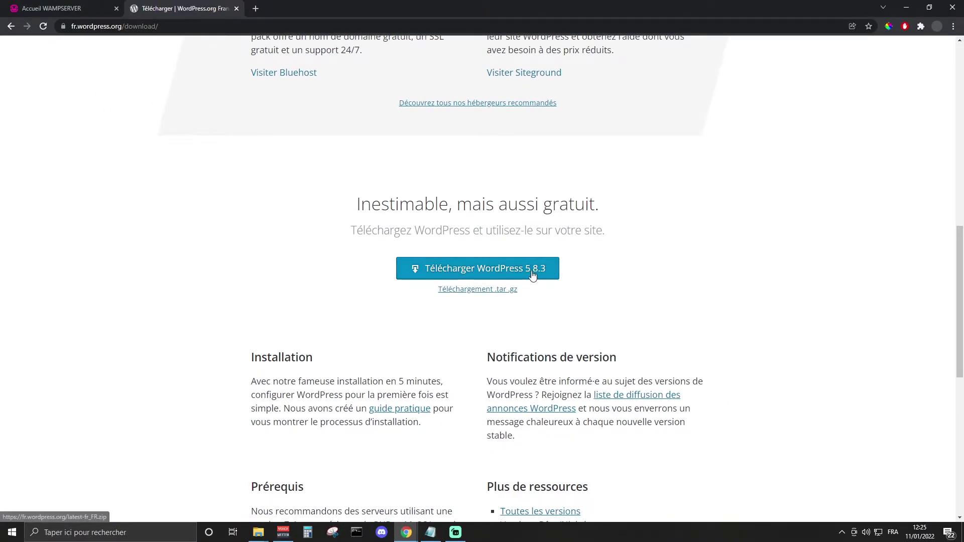
left_click(531, 272)
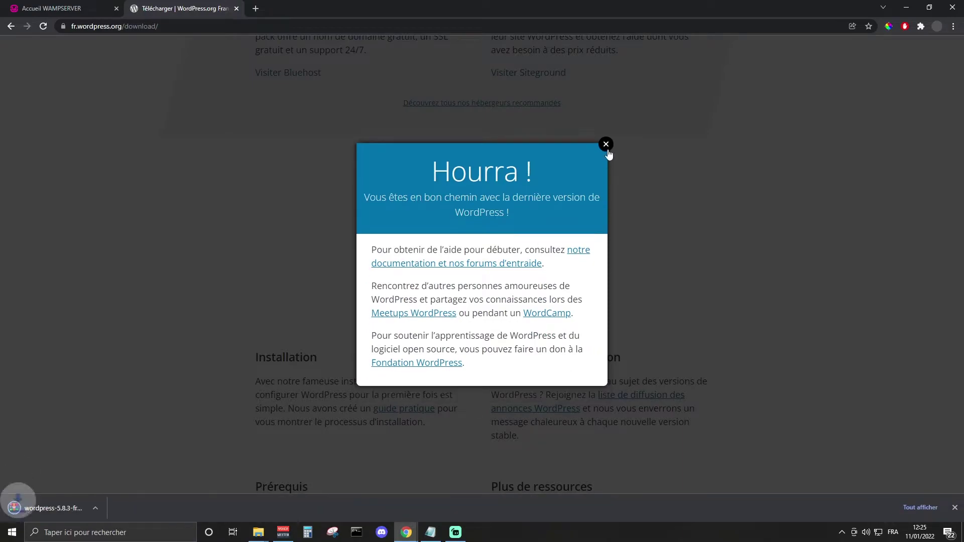
left_click(606, 145)
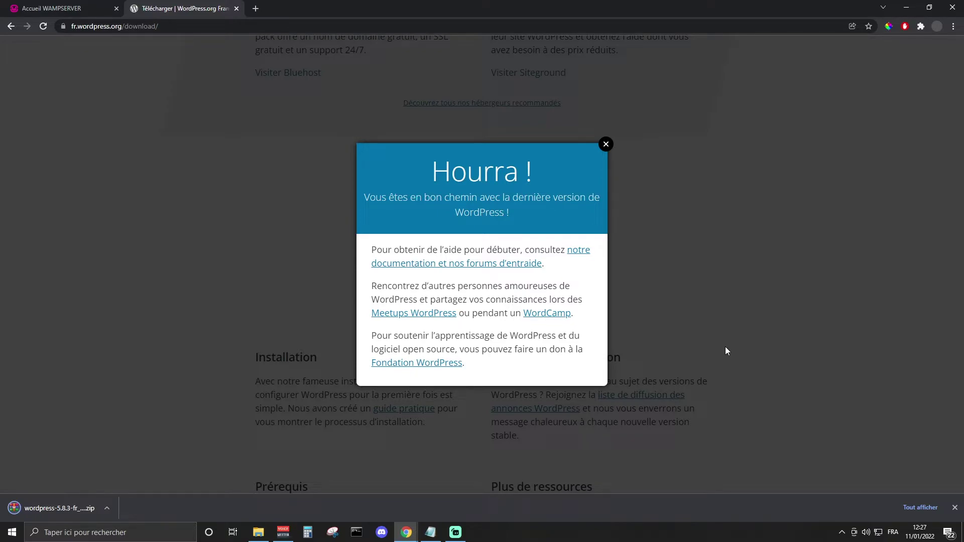
left_click(261, 534)
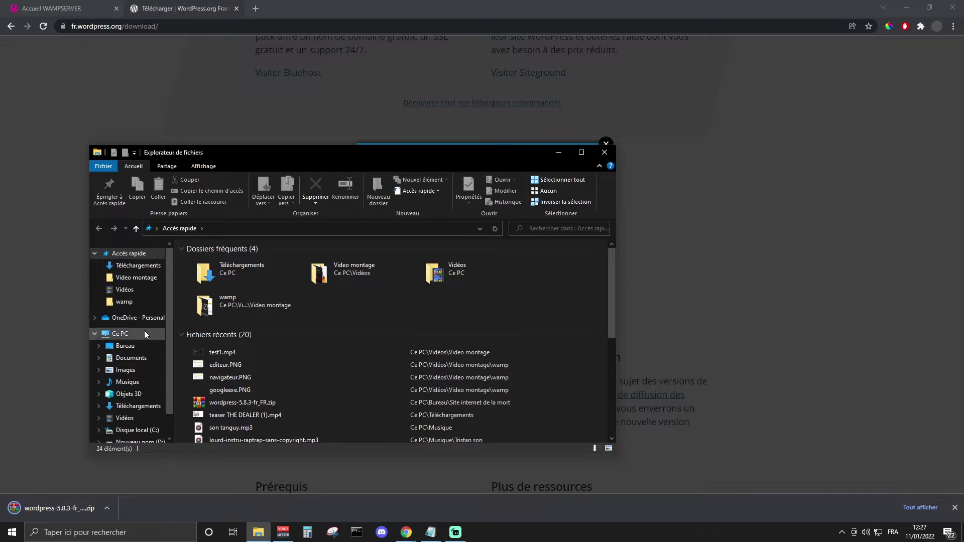
Step: Open the Documents\wamp64\www\Video folder in File Explorer
left_click(142, 360)
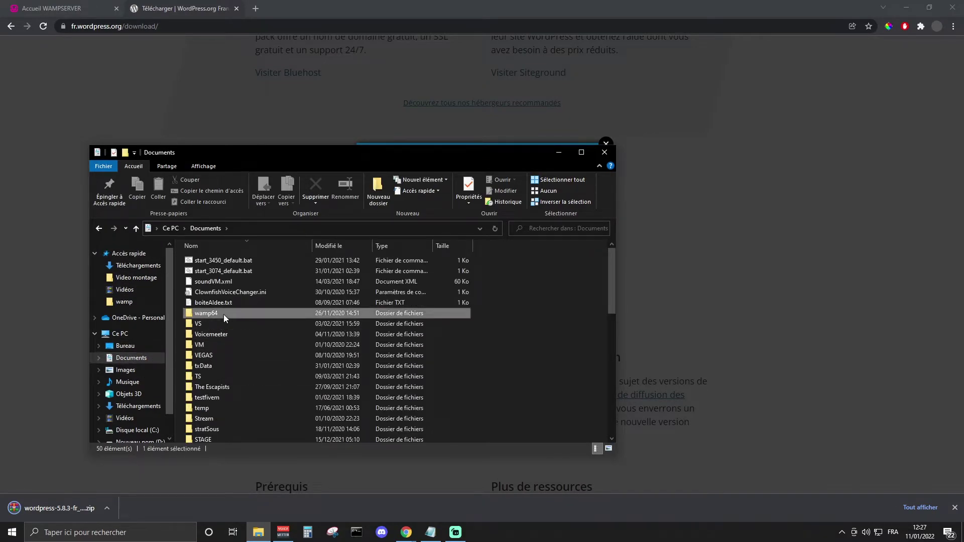
double_click(224, 314)
double_click(212, 344)
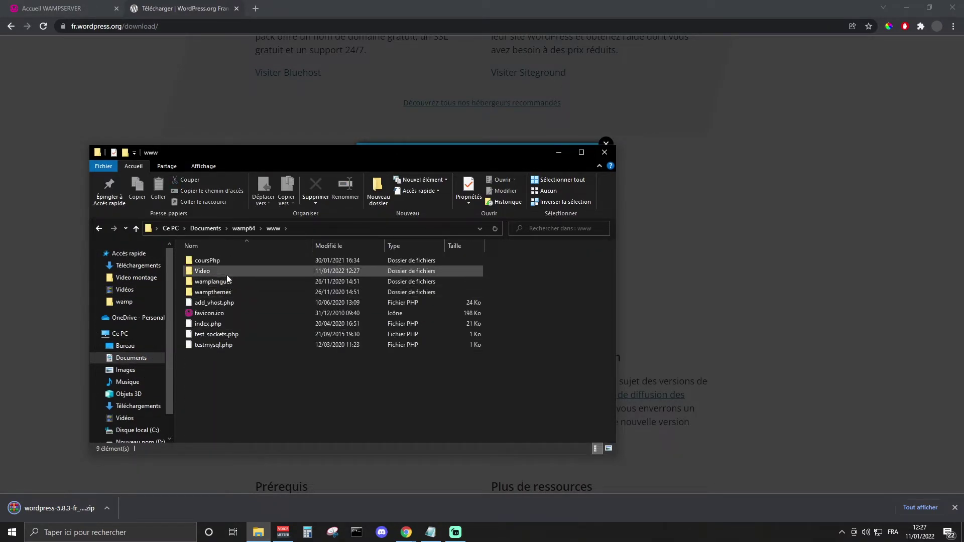
left_click(226, 272)
double_click(226, 272)
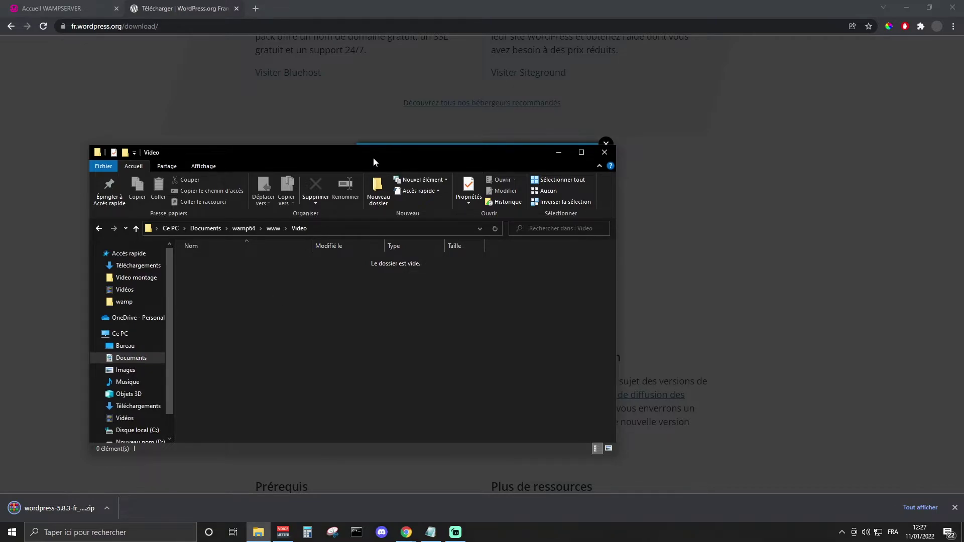
left_click_drag(374, 158, 462, 149)
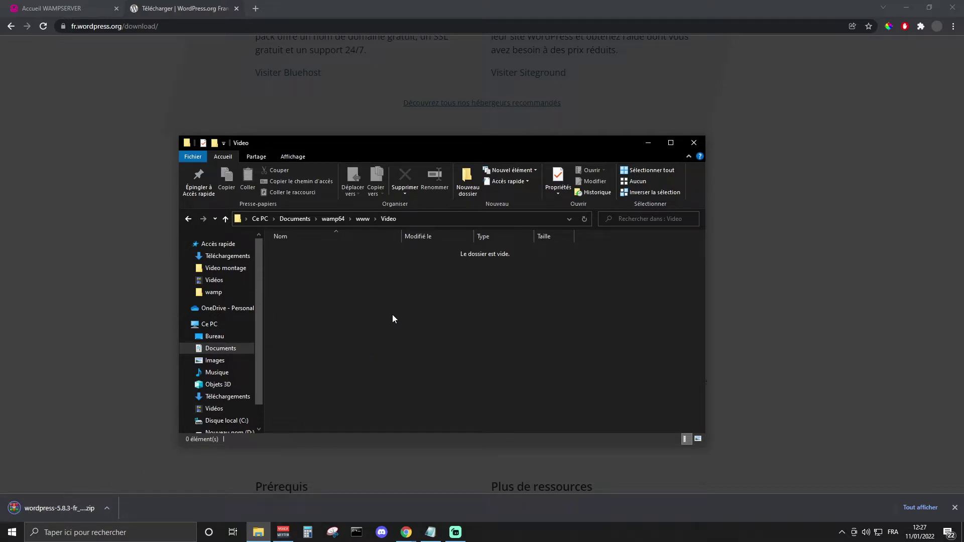
Step: Move the downloaded WordPress zip into Video and extract it there with Extraire ici
left_click_drag(59, 509, 263, 257)
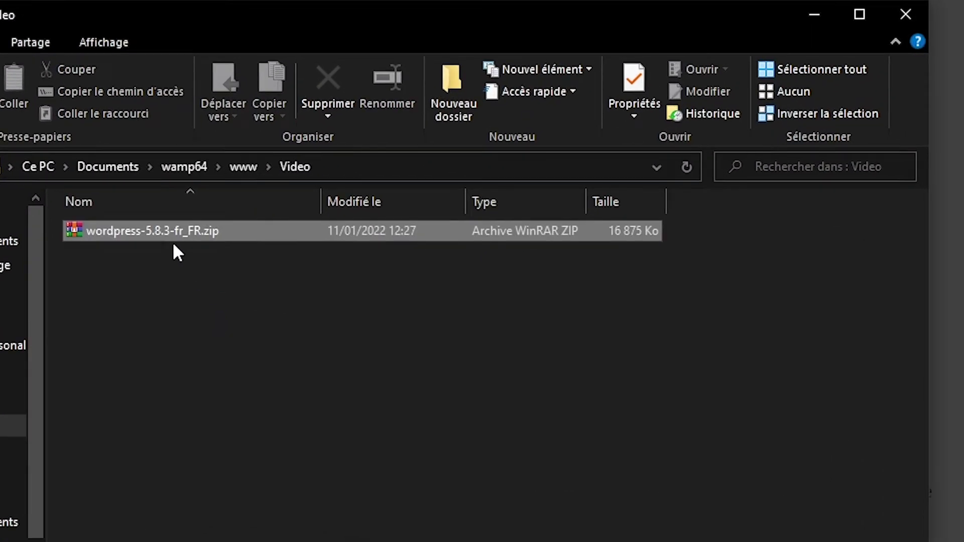
right_click(260, 240)
left_click(283, 335)
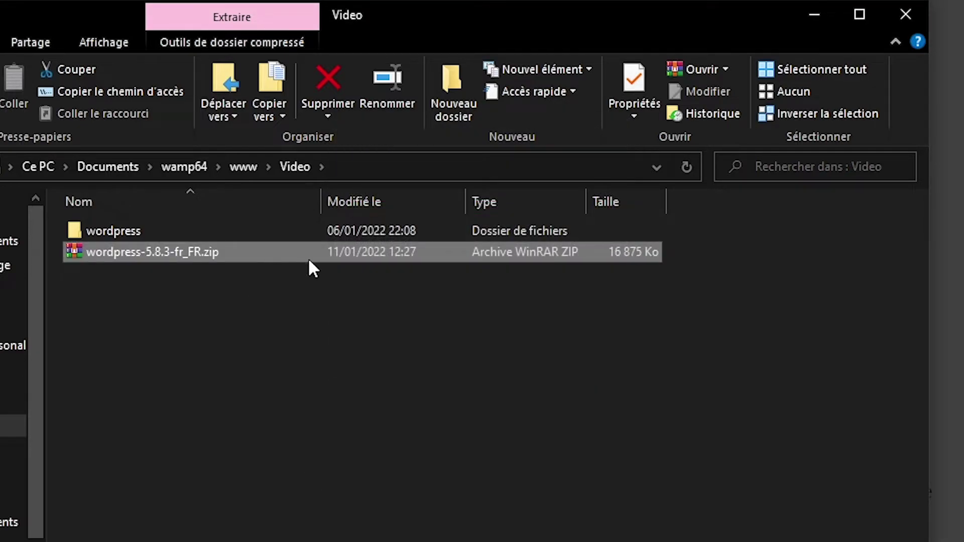
Step: Delete the WordPress zip and rename the extracted wordpress folder to video
left_click(351, 264)
left_click(352, 257)
key("Delete")
key("Return")
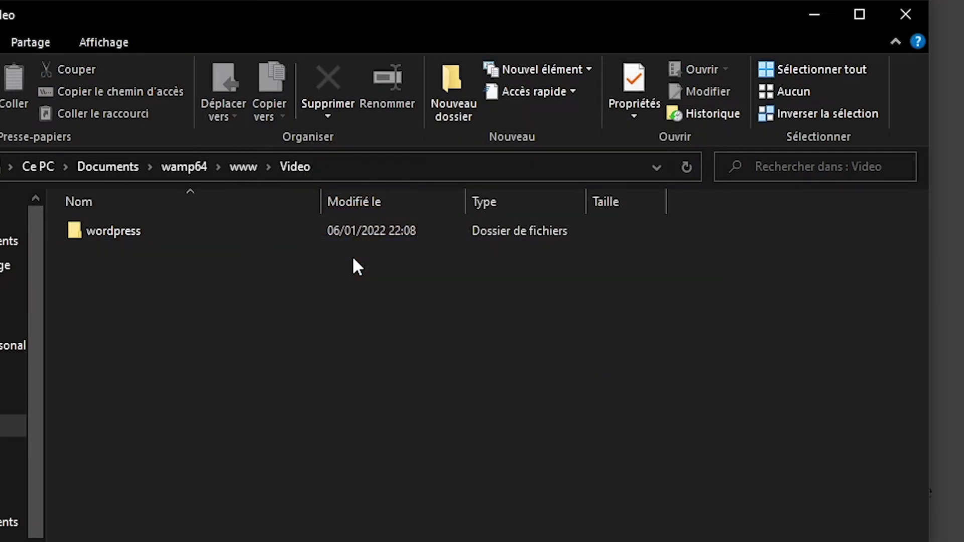
right_click(195, 235)
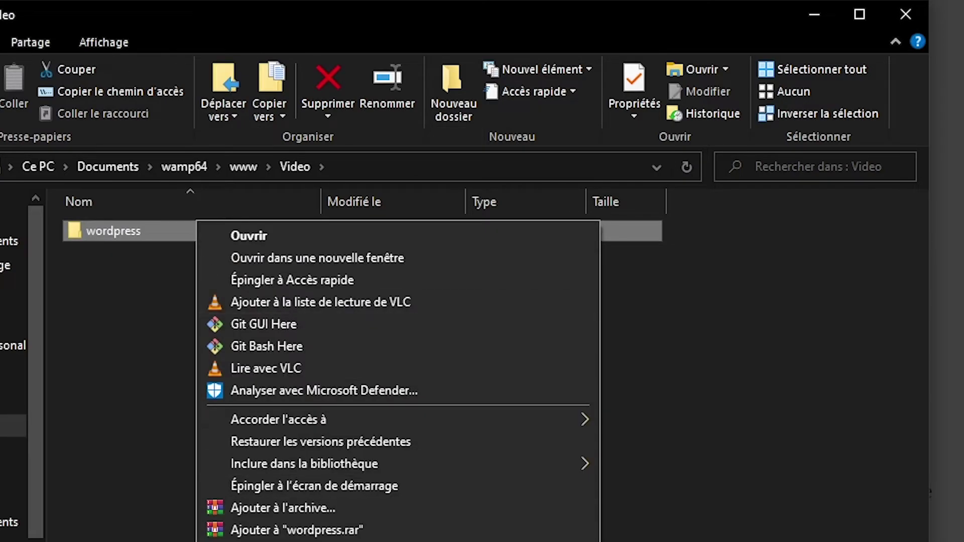
type("m")
type("video")
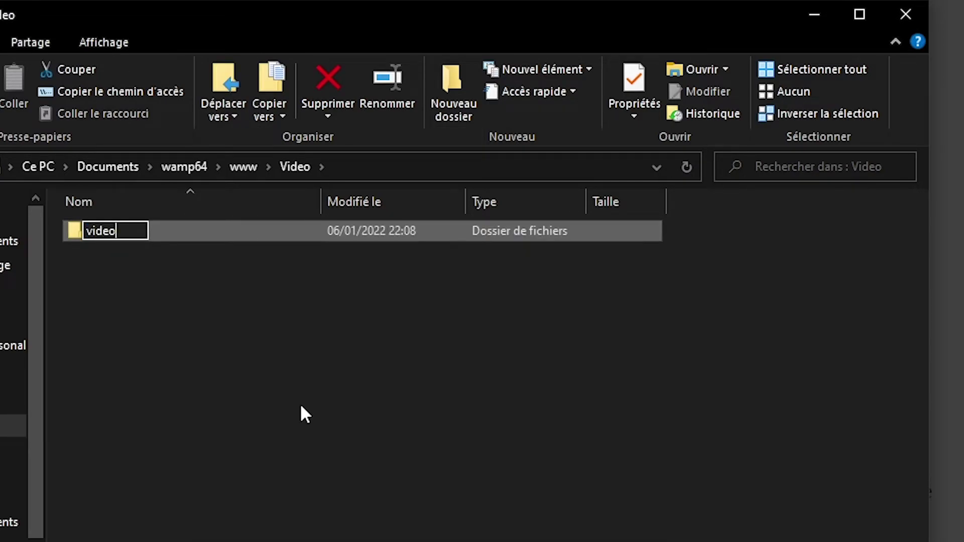
key("Return")
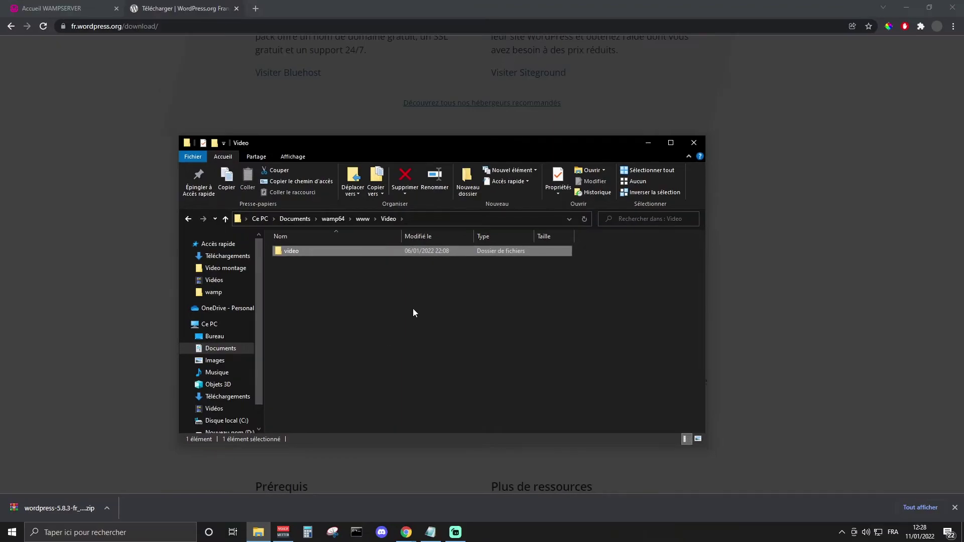
left_click(55, 8)
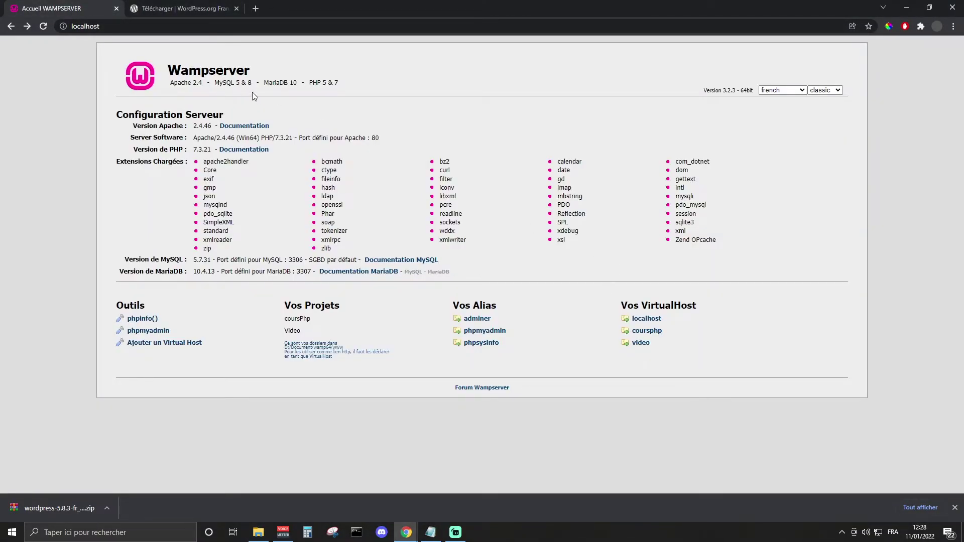
Step: Open the video/ folder on the video VirtualHost to launch WordPress's setup-config welcome page
left_click(259, 532)
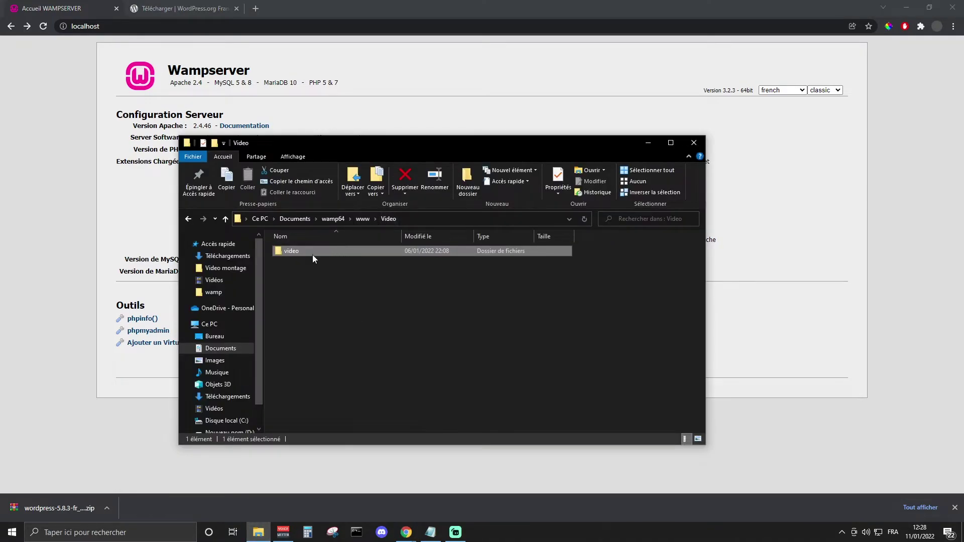
left_click(648, 144)
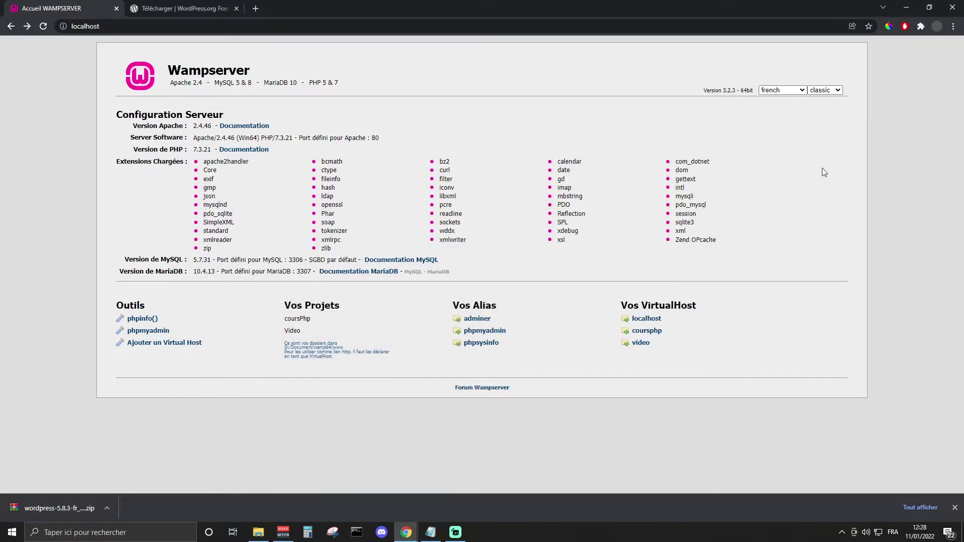
left_click(640, 343)
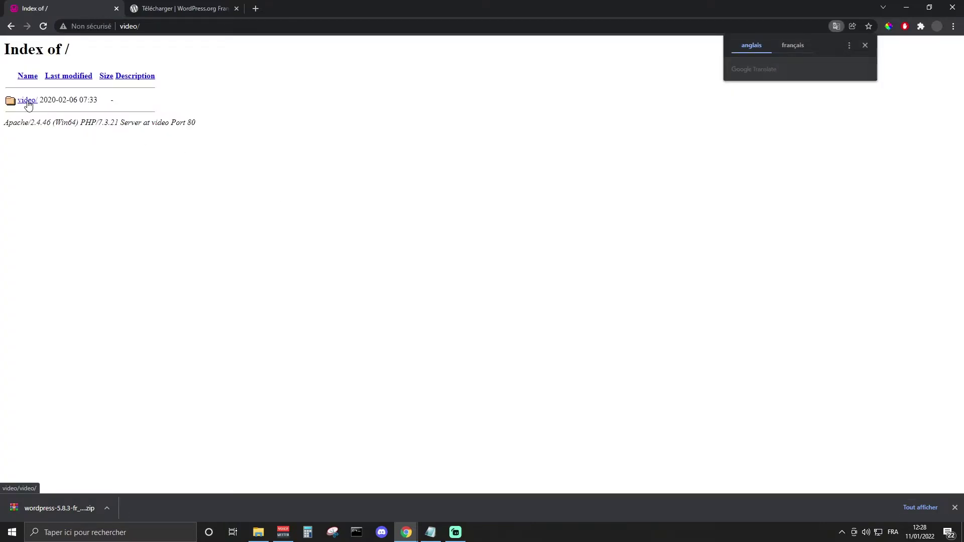
left_click(28, 103)
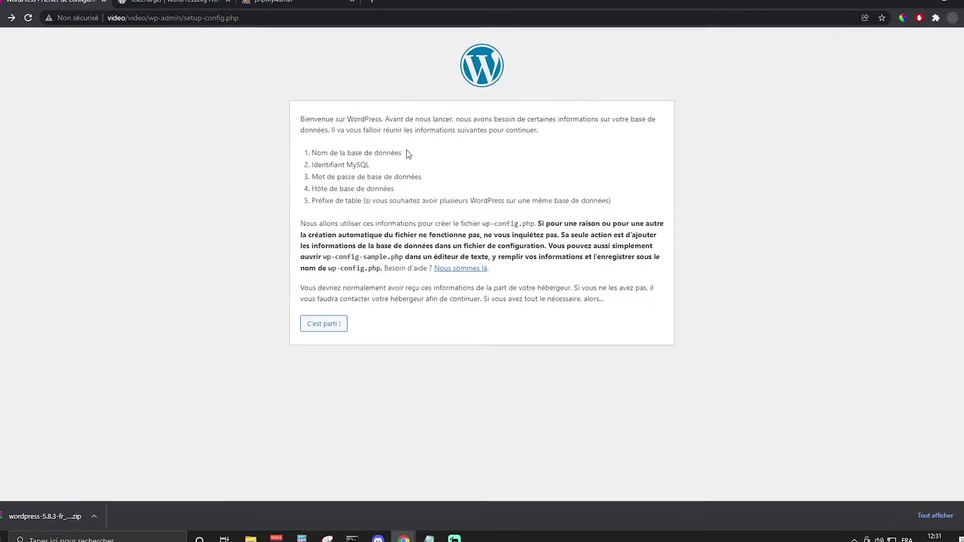
Step: Highlight the database name, login, password and host details WordPress says it needs
left_click_drag(390, 135, 248, 136)
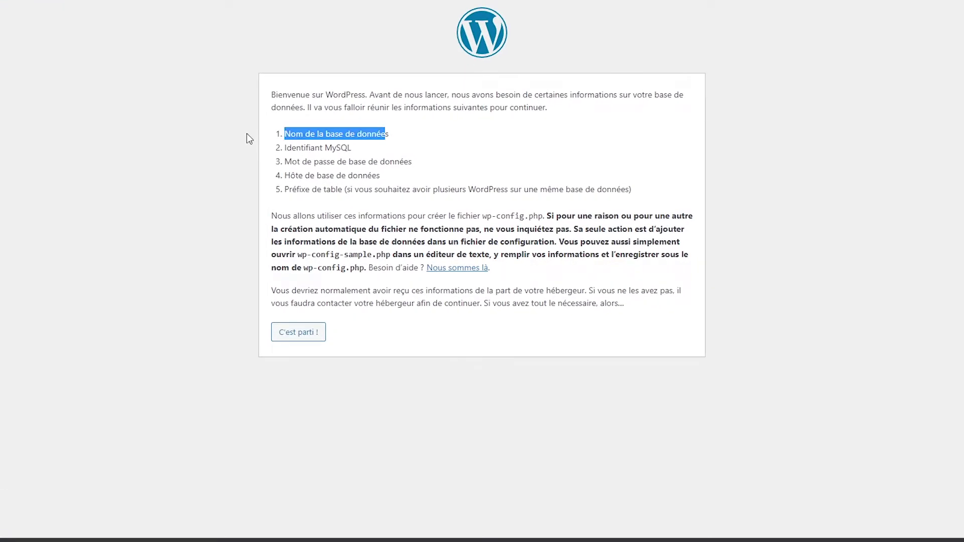
left_click_drag(358, 149, 254, 148)
left_click_drag(386, 175, 272, 161)
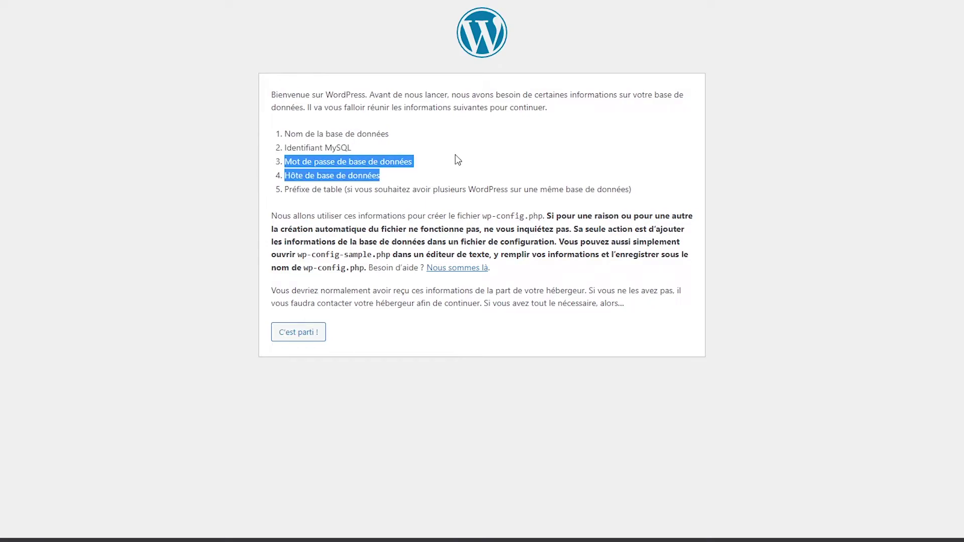
left_click_drag(458, 159, 273, 146)
left_click(441, 175)
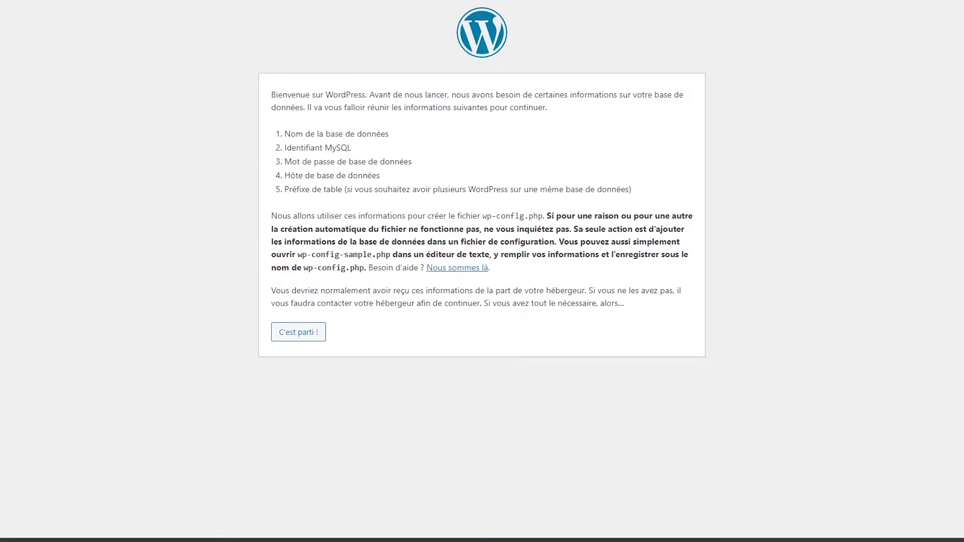
Step: Open phpMyAdmin in a new tab from the WampServer tray menu
left_click(842, 533)
right_click(841, 472)
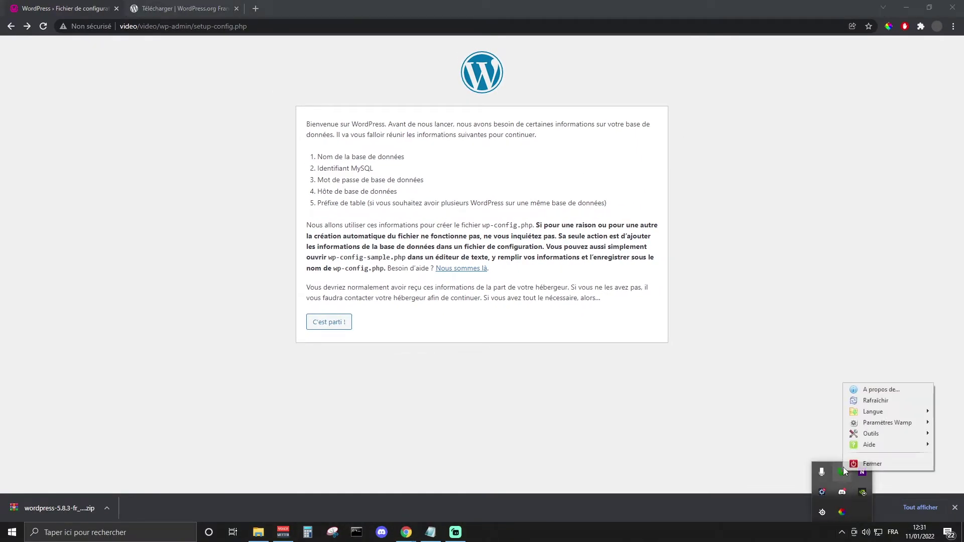
left_click(841, 471)
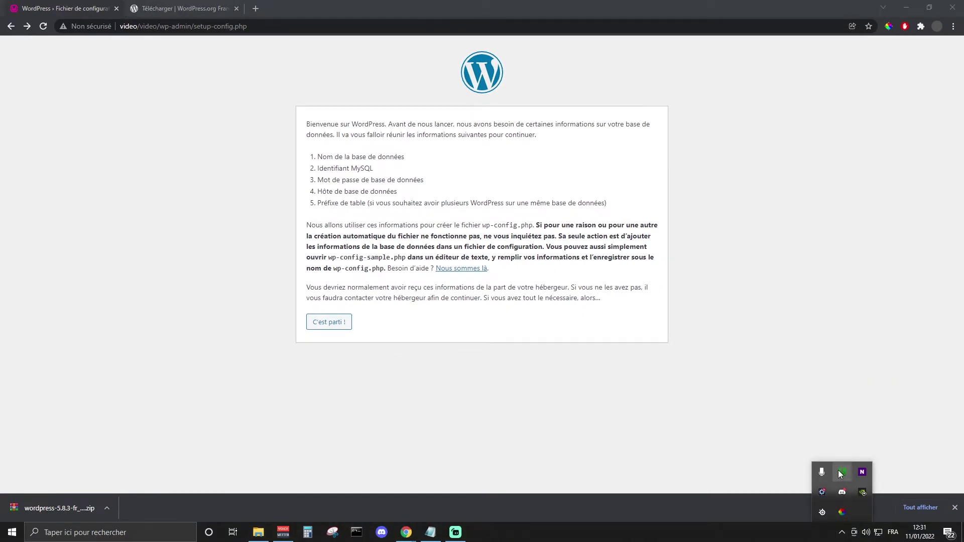
left_click(841, 472)
left_click(875, 295)
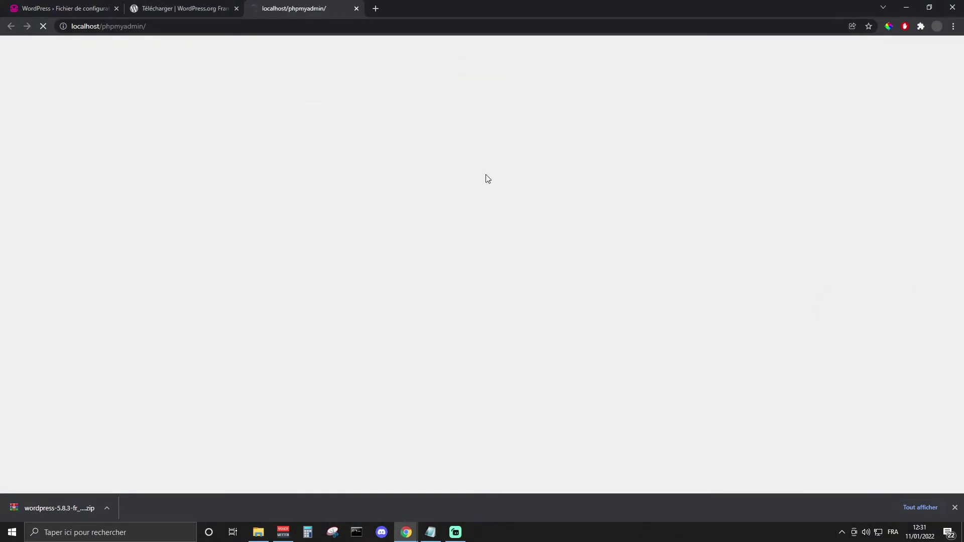
left_click(526, 208)
Step: Log in to phpMyAdmin as root
type("root")
left_click(495, 228)
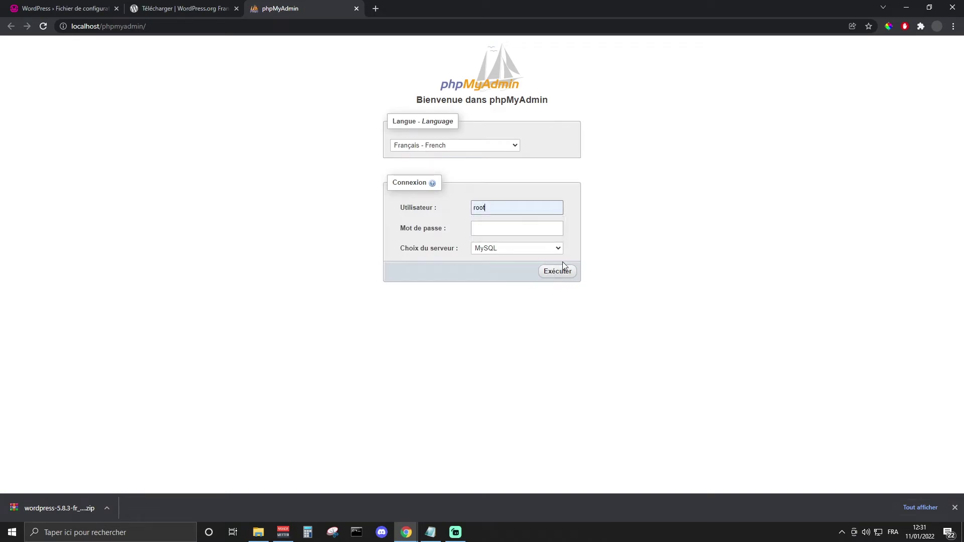
left_click(556, 272)
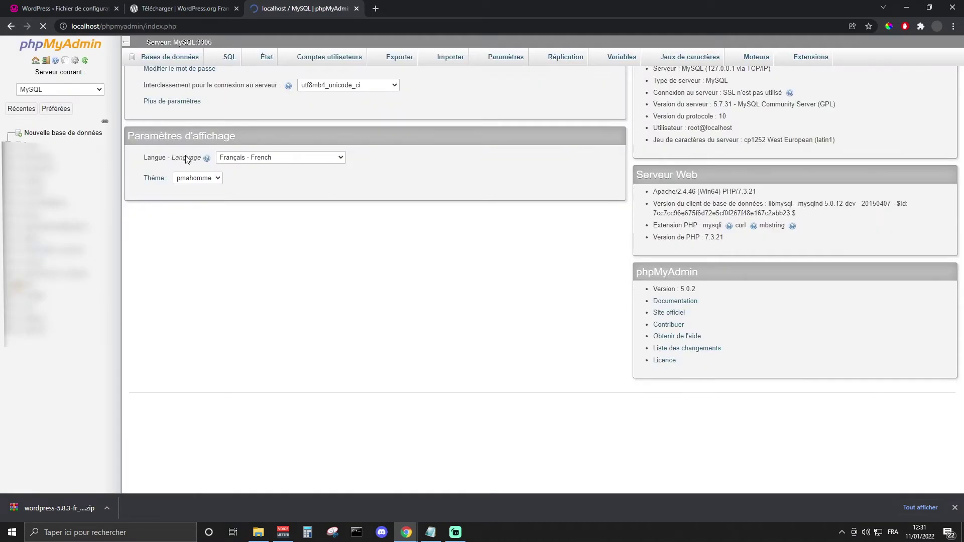
Step: Create a new database named bdvideo with utf8_general_ci collation
left_click(63, 135)
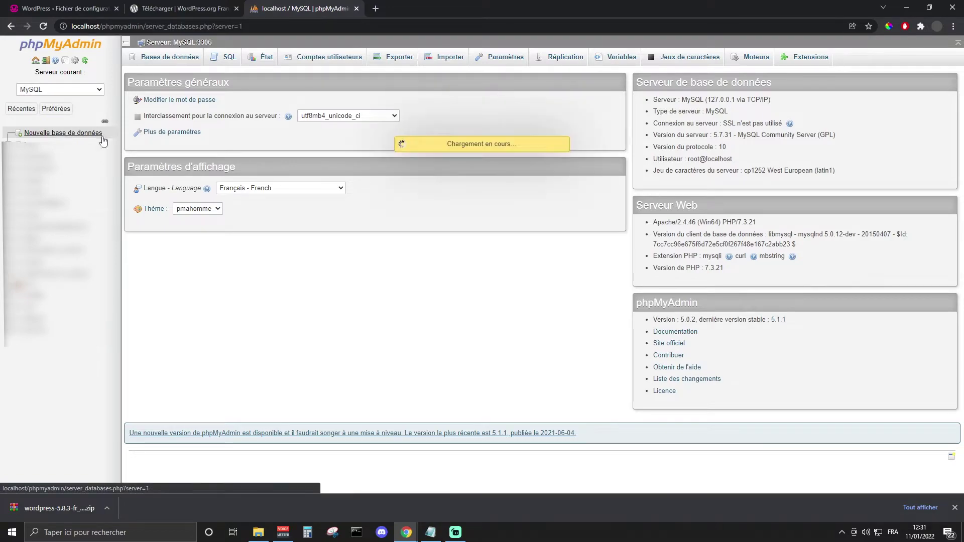
left_click(194, 131)
left_click(283, 130)
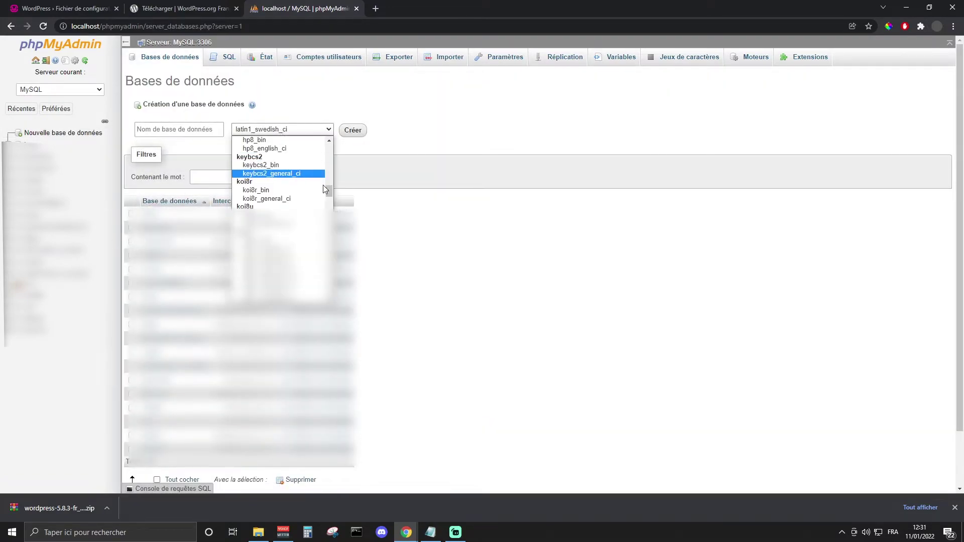
scroll(323, 185, "down", 6)
scroll(331, 287, "up", 6)
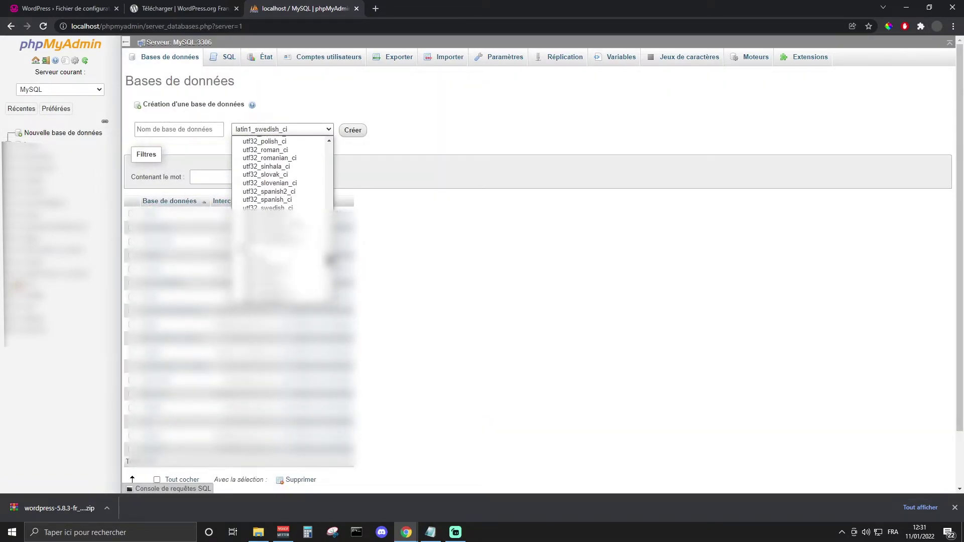
left_click(284, 218)
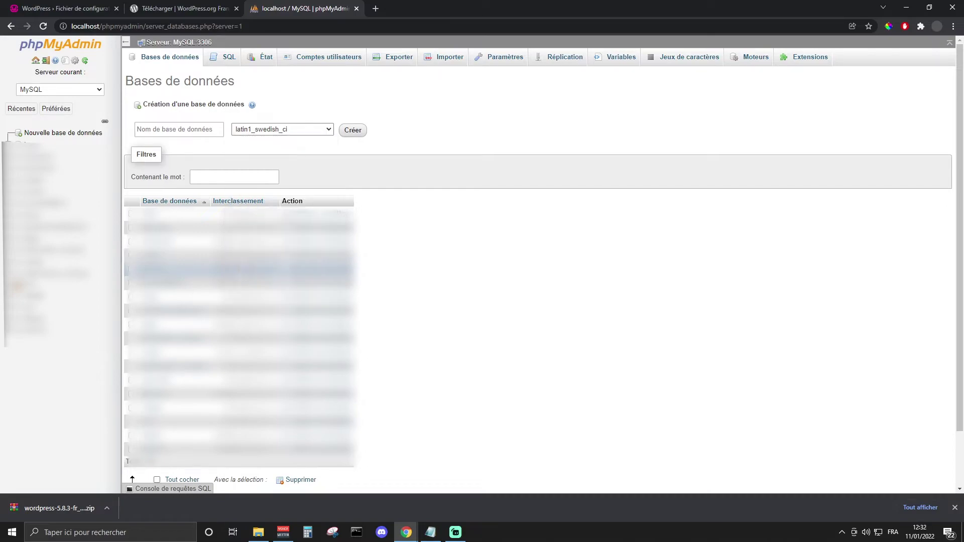
left_click(201, 130)
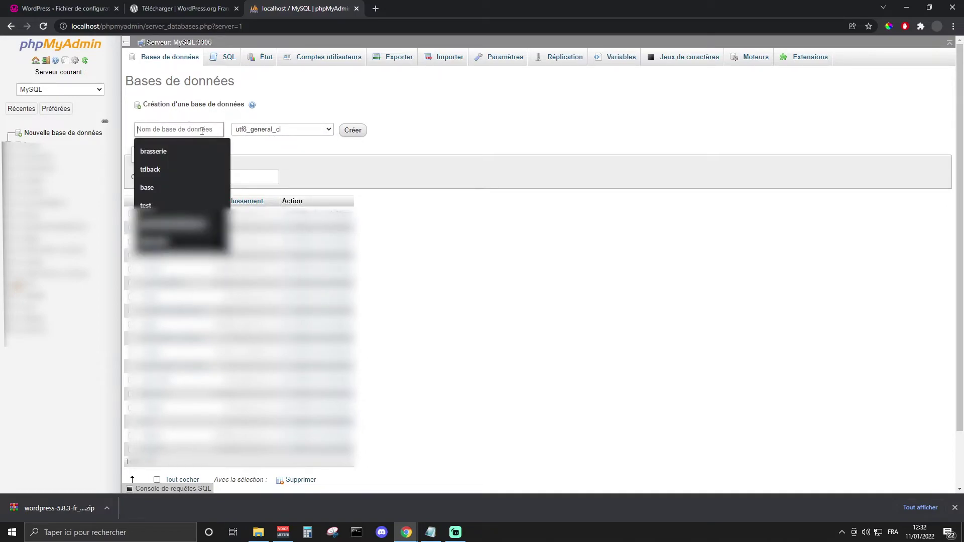
type("bdVideo")
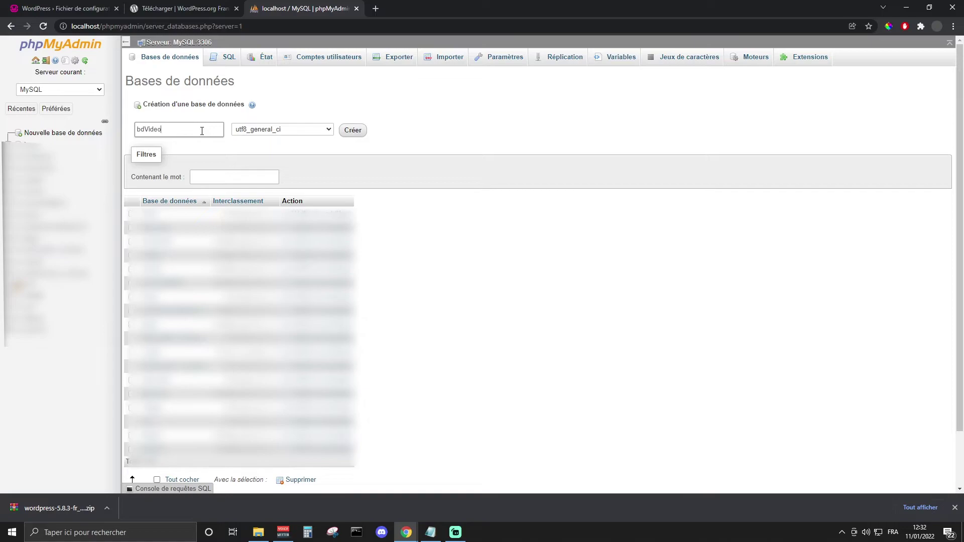
left_click(348, 134)
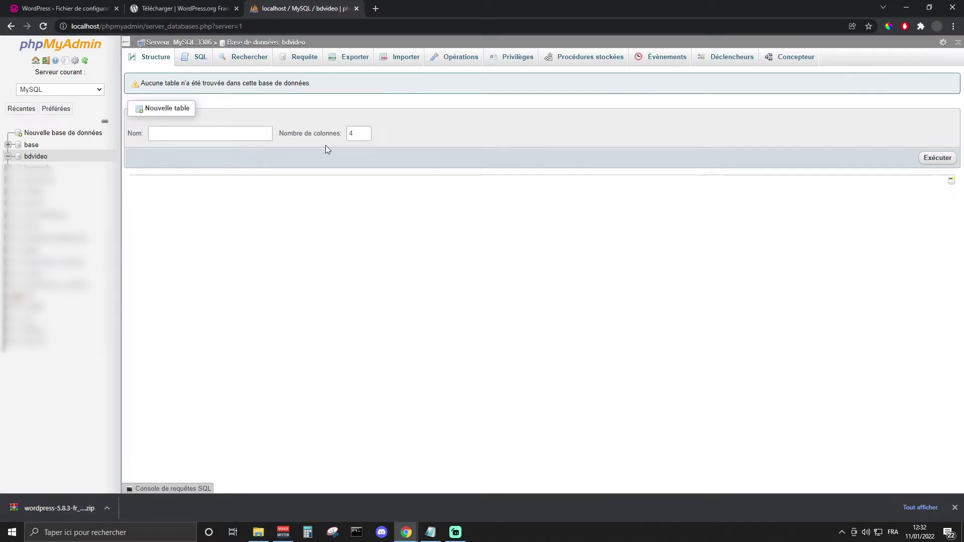
left_click(170, 8)
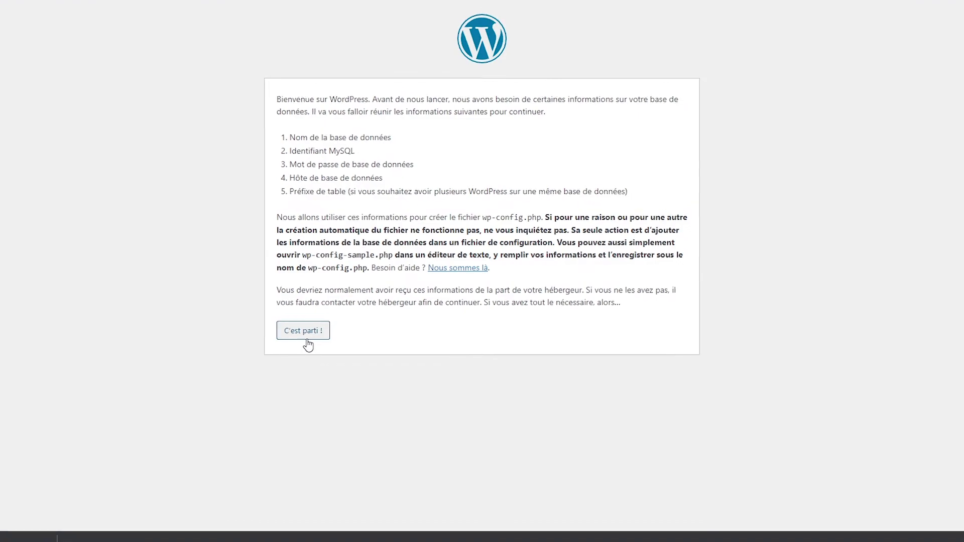
Step: Enter database name bdvideo, user root and an empty password in the connection form
left_click(317, 327)
key("ctrl+a")
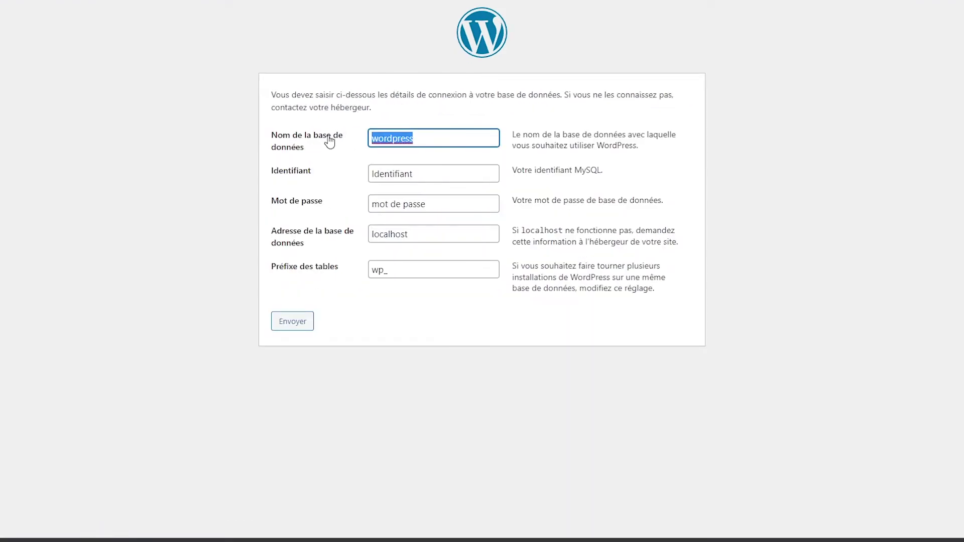
type("bdVideo")
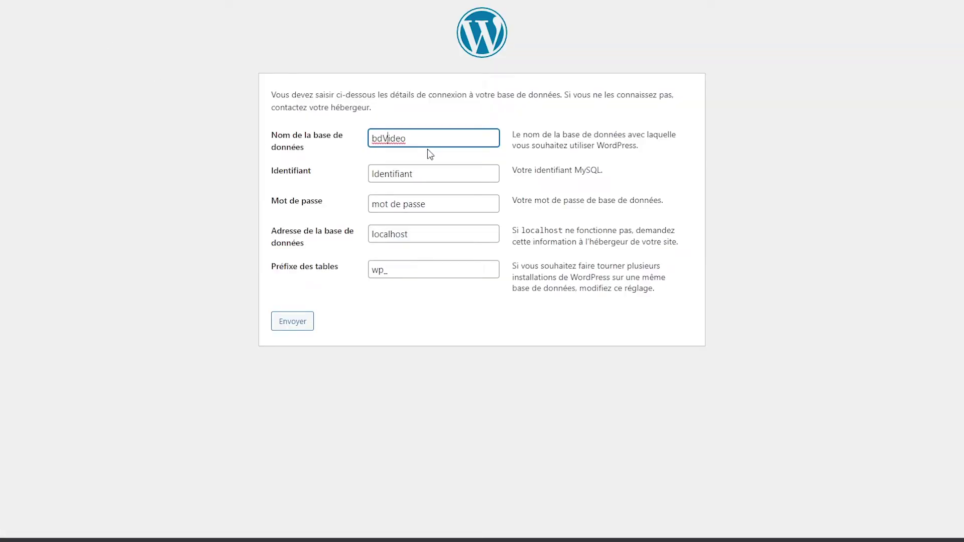
key("BackSpace")
key("BackSpace")
key("BackSpace")
key("BackSpace")
key("BackSpace")
type("video")
key("Tab")
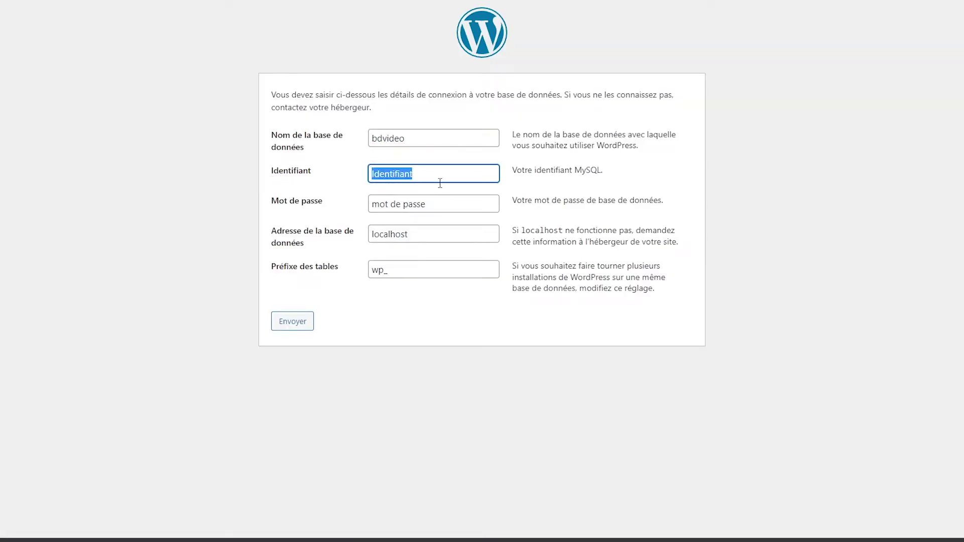
type("root")
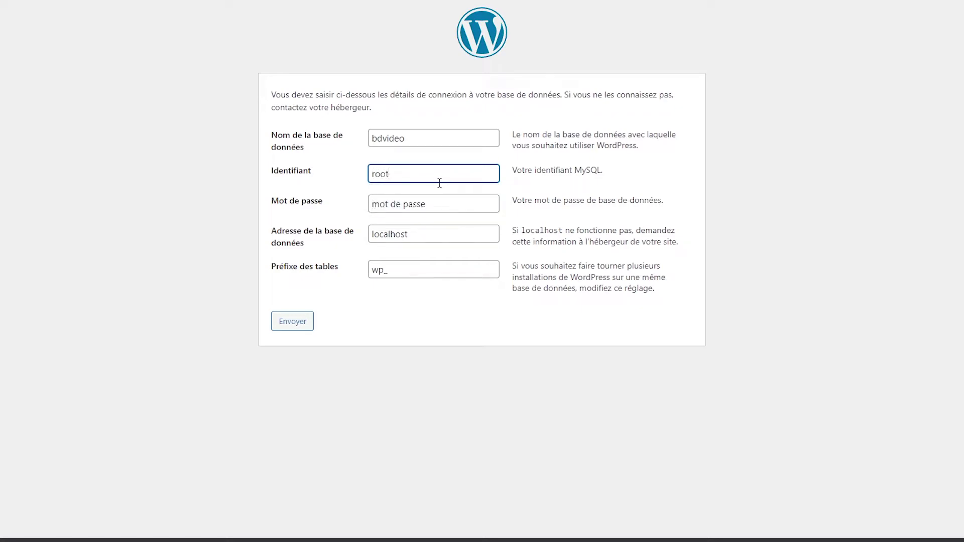
key("Tab")
key("BackSpace")
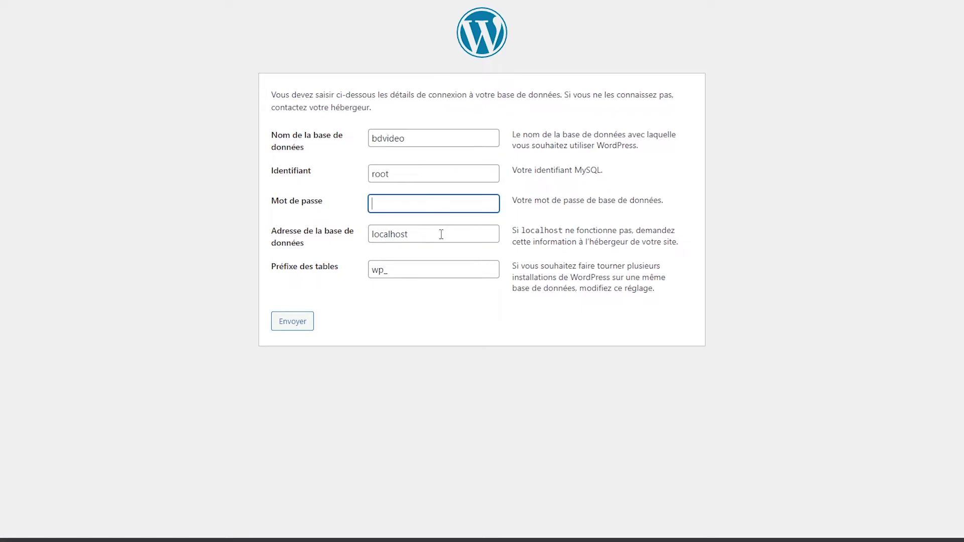
Step: Keep host localhost, replace the wp_ table prefix with video_, and submit
left_click(440, 234)
left_click(441, 266)
left_click_drag(416, 271, 361, 267)
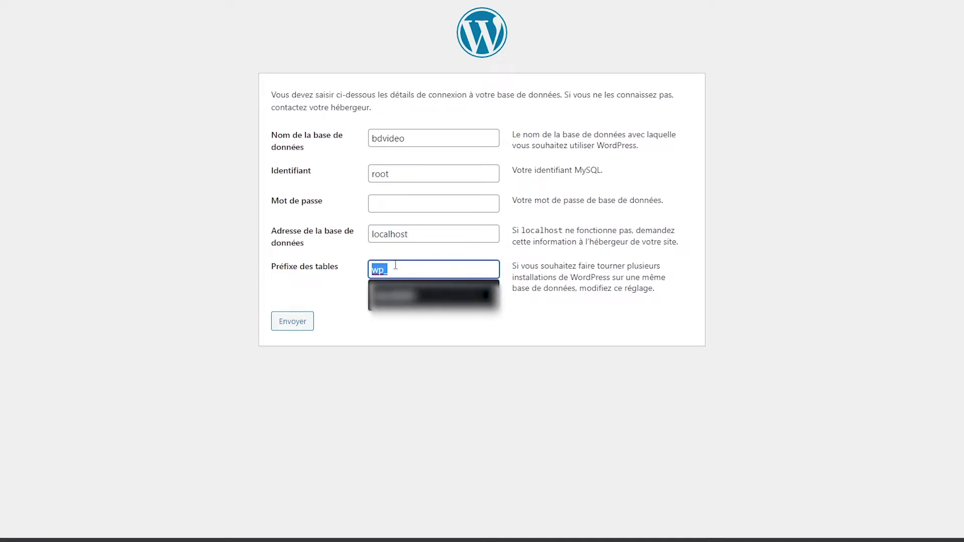
left_click(549, 325)
left_click_drag(425, 271, 319, 273)
key("BackSpace")
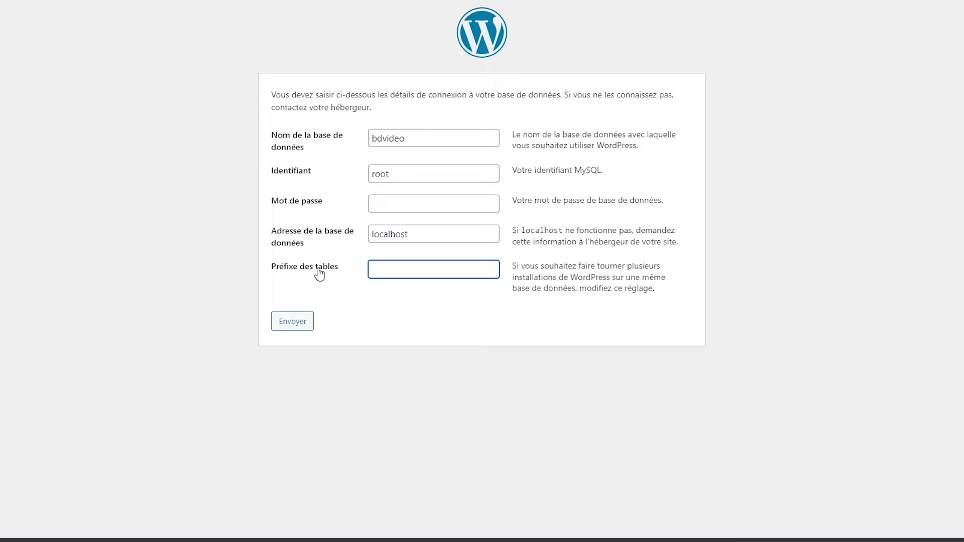
type("video_")
left_click(295, 328)
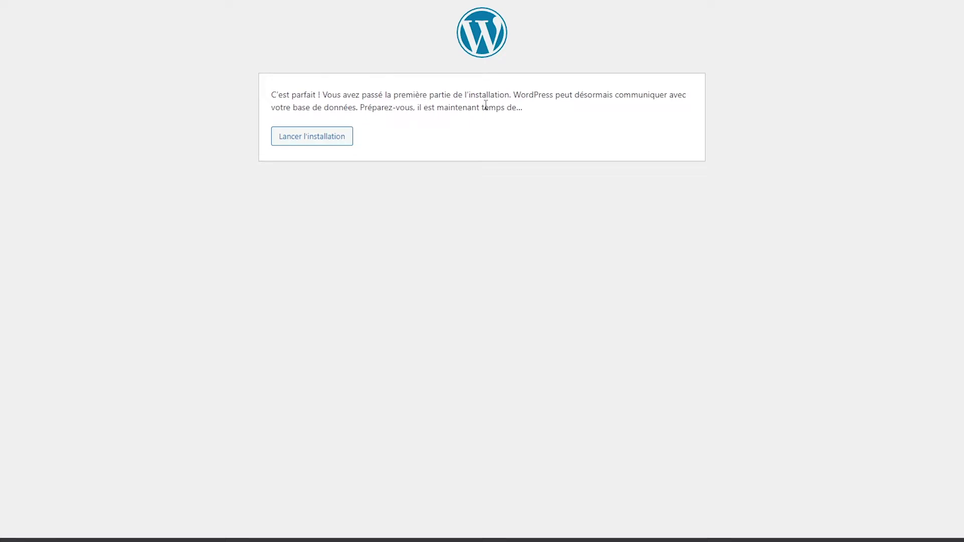
Step: Start the install form and enter site title Video Youtube and the admin username
left_click(321, 141)
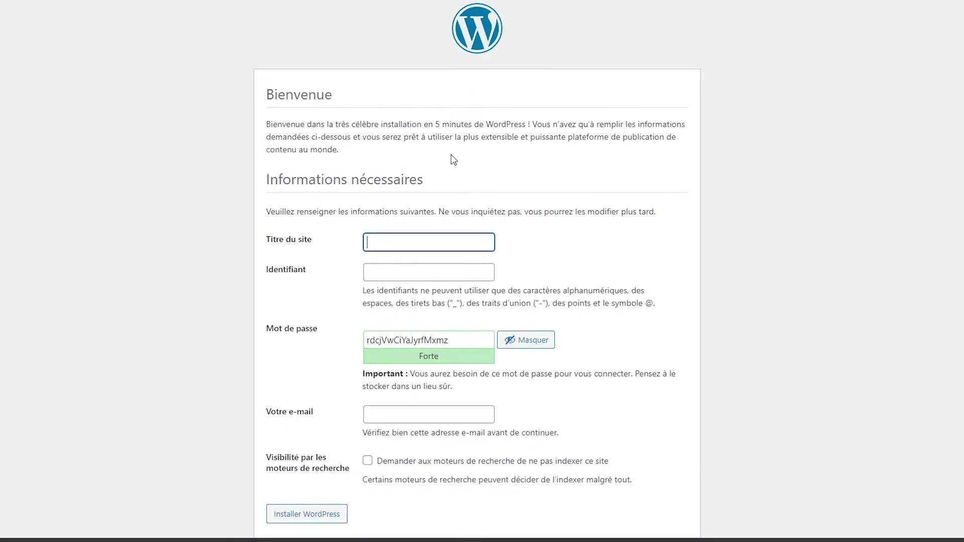
scroll(452, 161, "down", 1)
left_click(397, 221)
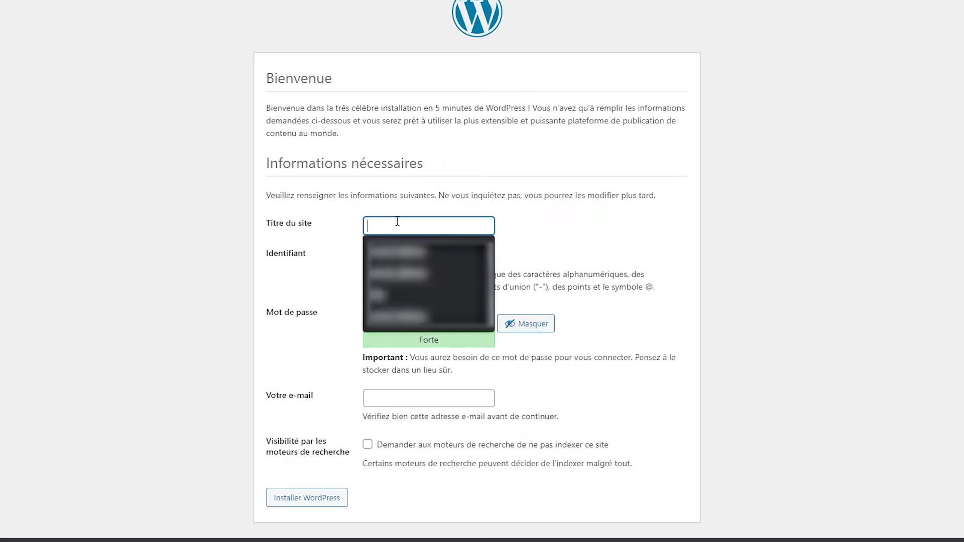
left_click(439, 226)
type("Video")
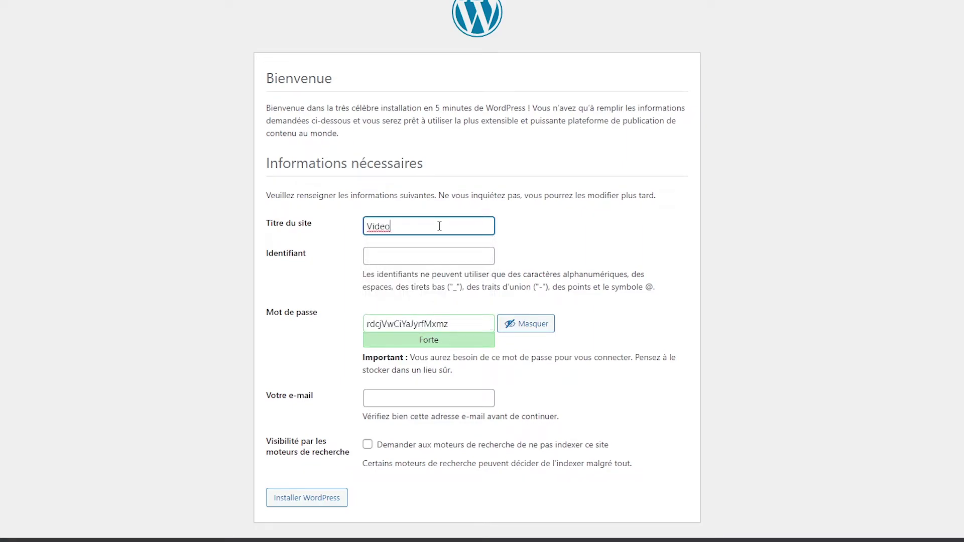
type(" Youtube")
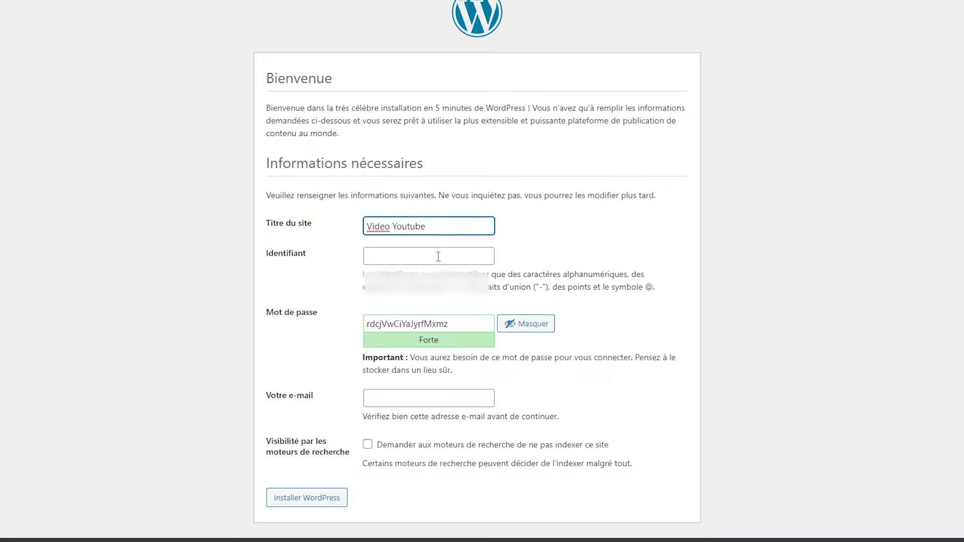
left_click(438, 256)
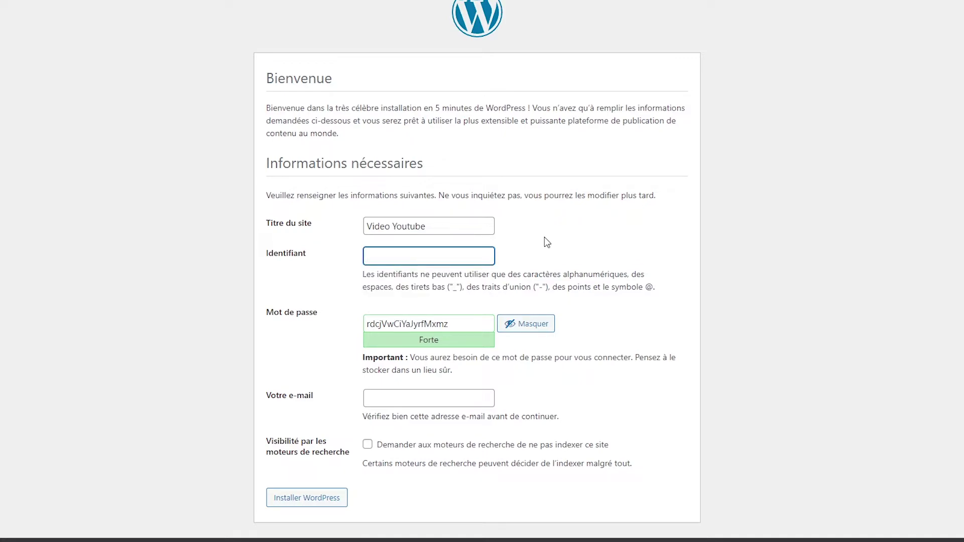
type("video")
Step: Review the generated admin password, keeping it unchanged
left_click_drag(465, 326, 309, 321)
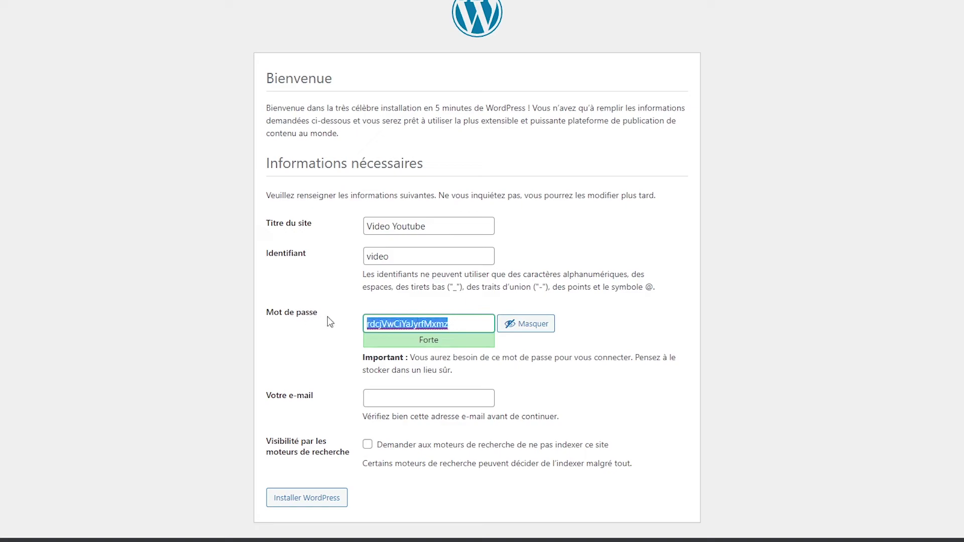
left_click(650, 332)
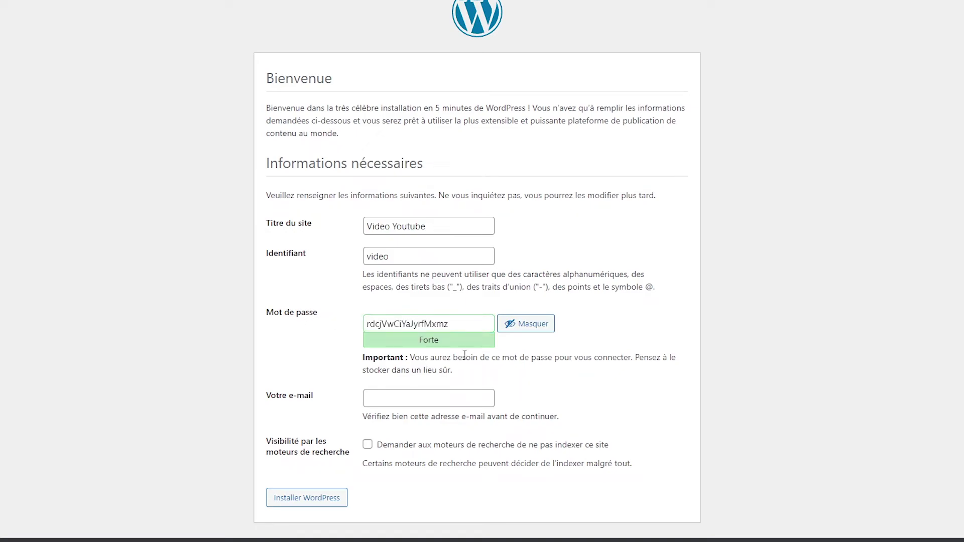
left_click_drag(465, 327, 314, 329)
left_click(642, 323)
left_click_drag(467, 327, 366, 327)
left_click(655, 325)
left_click_drag(468, 324, 319, 326)
left_click(622, 327)
Step: Fill in the admin e-mail address and run Installer WordPress
left_click(447, 399)
type("video@vi")
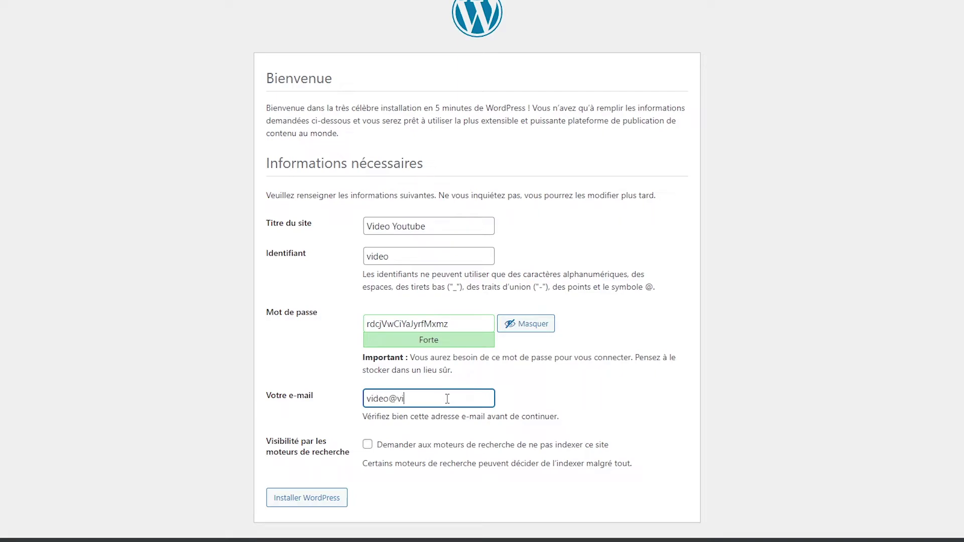
type("deoefezfez.fr")
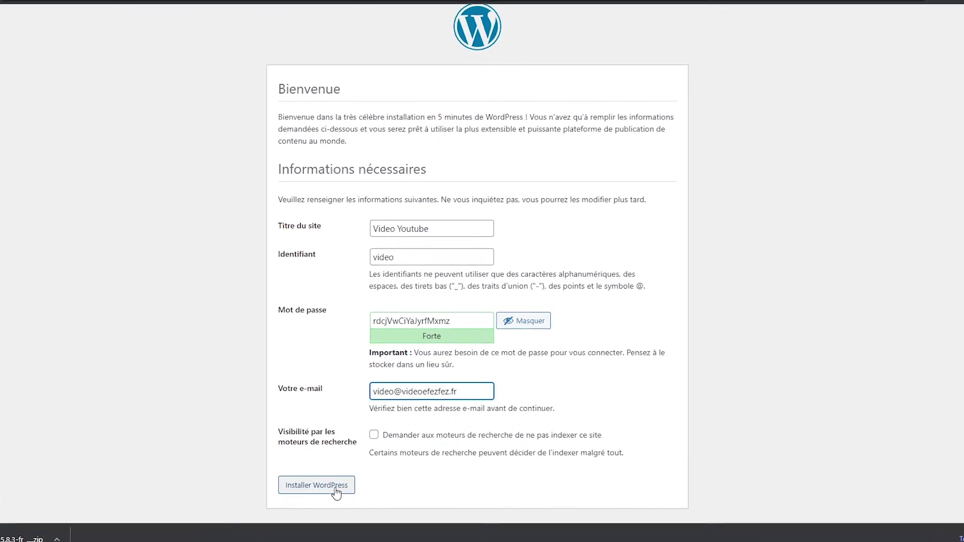
left_click(336, 490)
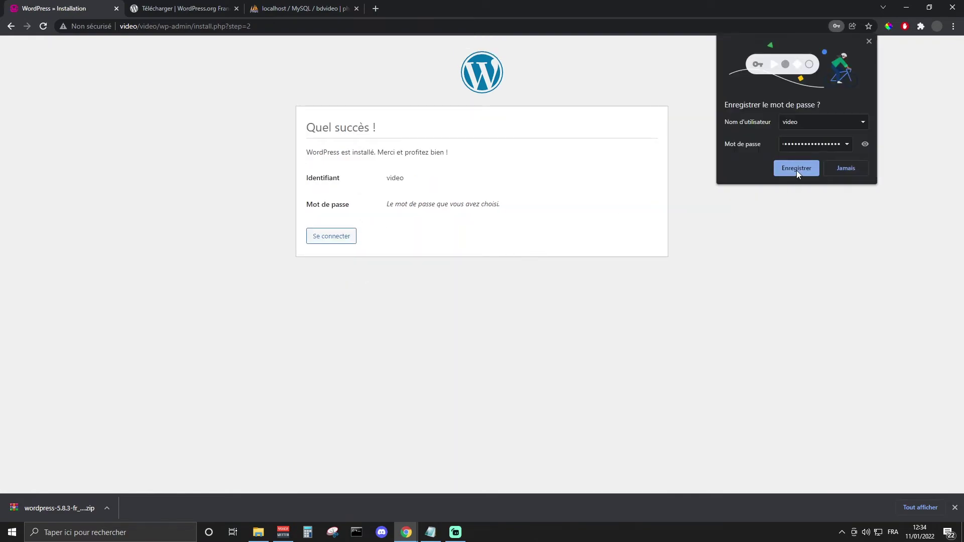
Step: Decline Chrome's password saving, then log in with the new admin username and pasted password
left_click(848, 167)
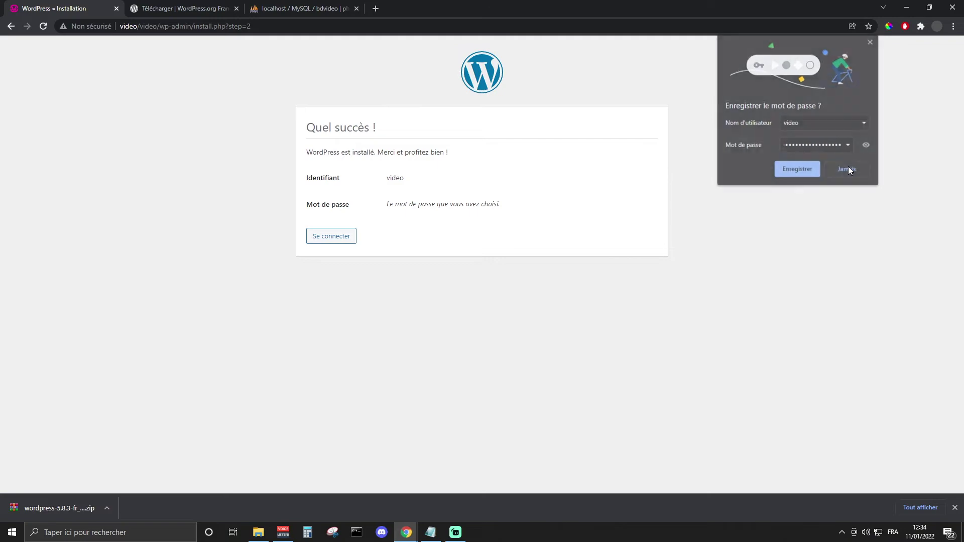
left_click(347, 237)
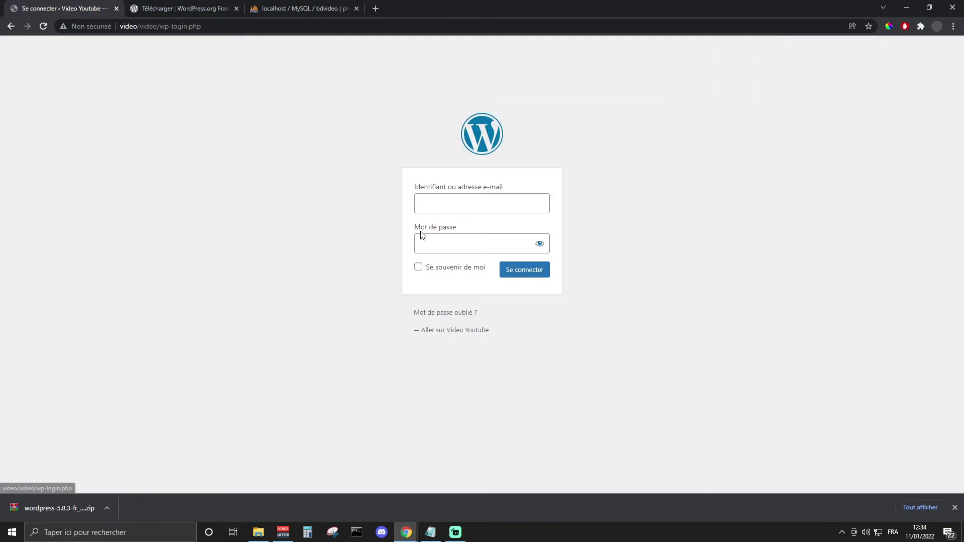
type("video")
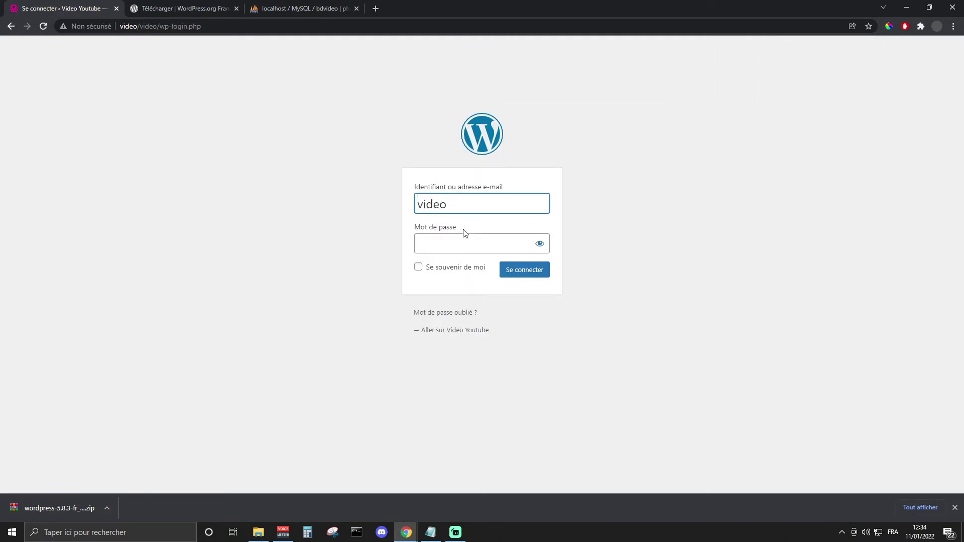
key("Tab")
key("ctrl+v")
left_click(540, 244)
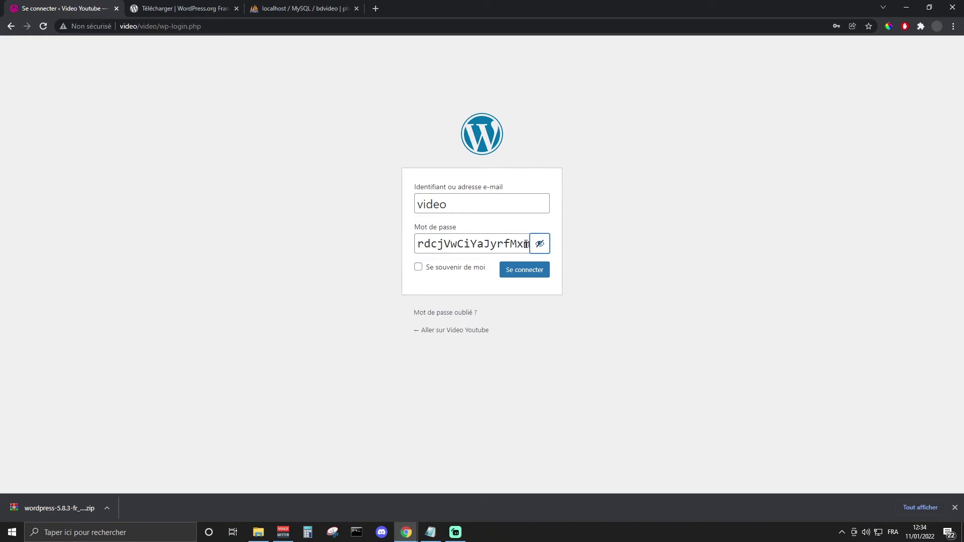
left_click_drag(526, 245, 587, 243)
left_click(596, 239)
left_click(531, 274)
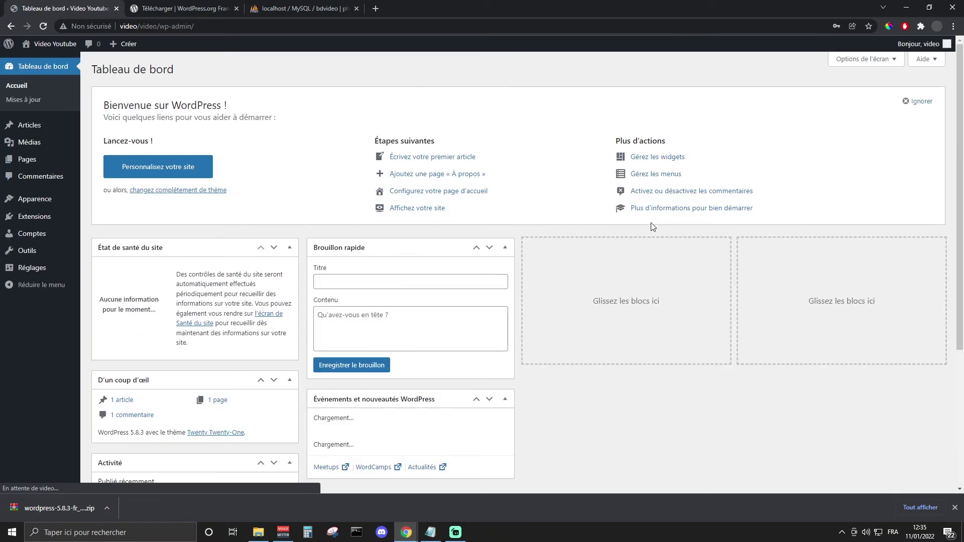
Step: View the Video Youtube public front page, scrolling through it and clearing the text selection
mouse_move(50, 44)
left_click(46, 62)
scroll(303, 237, "down", 5)
scroll(279, 278, "up", 5)
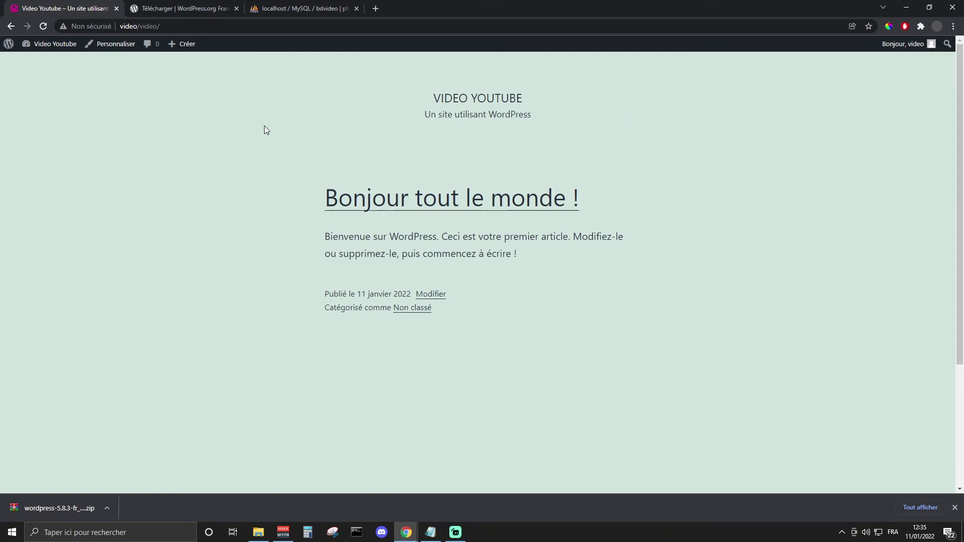
left_click_drag(264, 126, 634, 196)
scroll(471, 264, "down", 3)
scroll(471, 264, "up", 3)
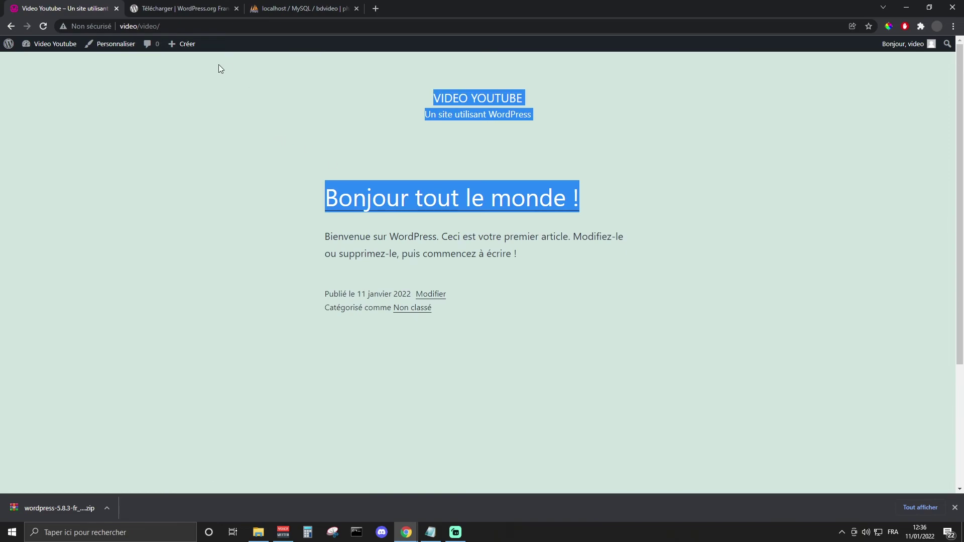
left_click(411, 196)
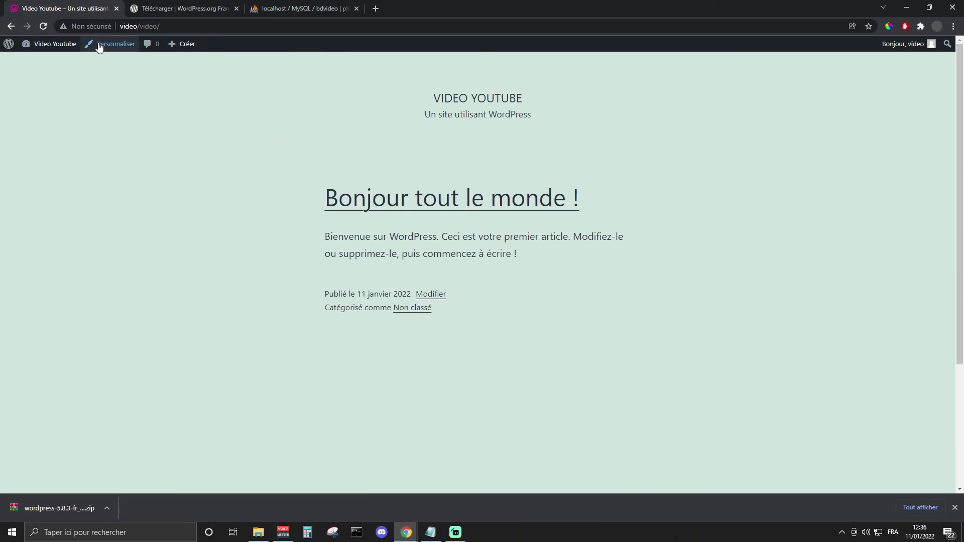
Step: Look at the À propos de WordPress page and the Pages list, then close Chrome
mouse_move(9, 44)
left_click(30, 61)
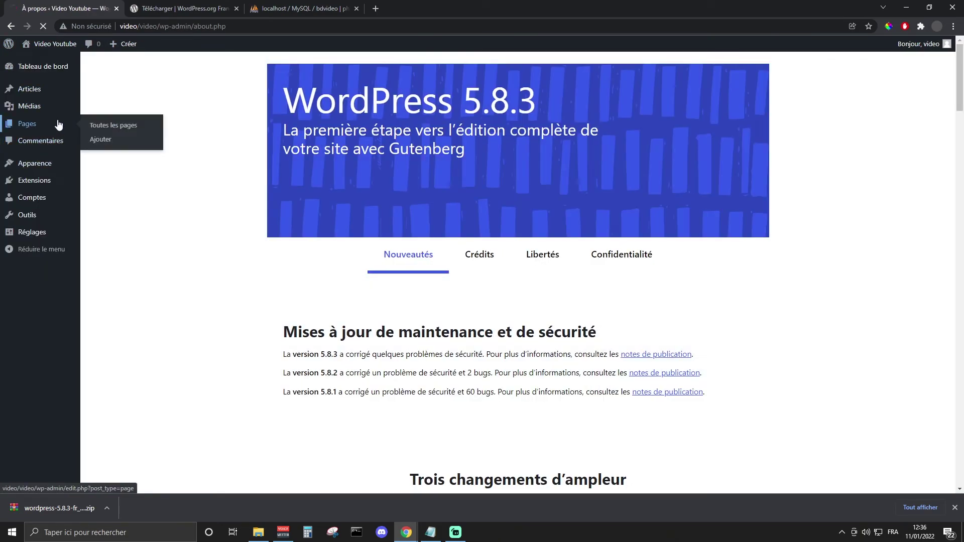
left_click(59, 125)
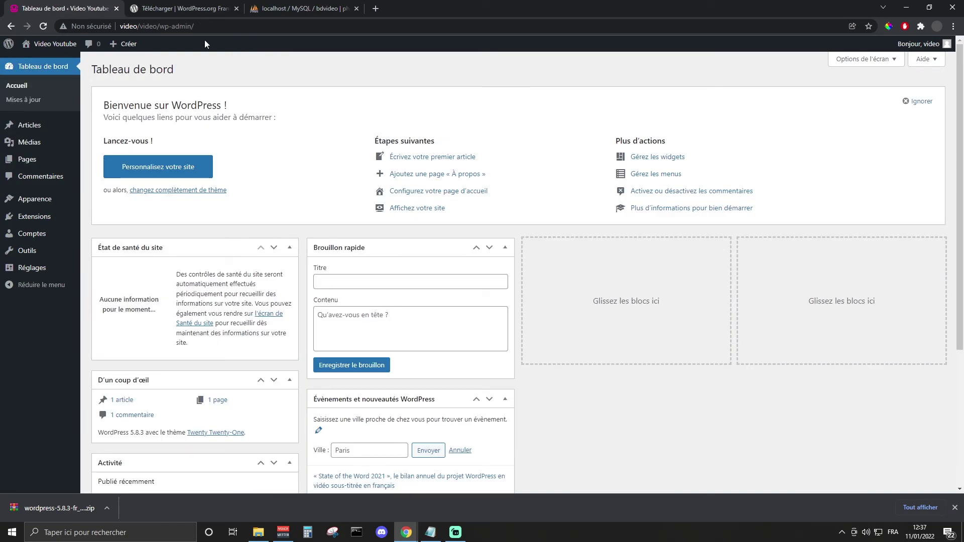
left_click(952, 8)
Step: Open the localhost home page from the WampServer tray menu in a maximized browser window
left_click(842, 532)
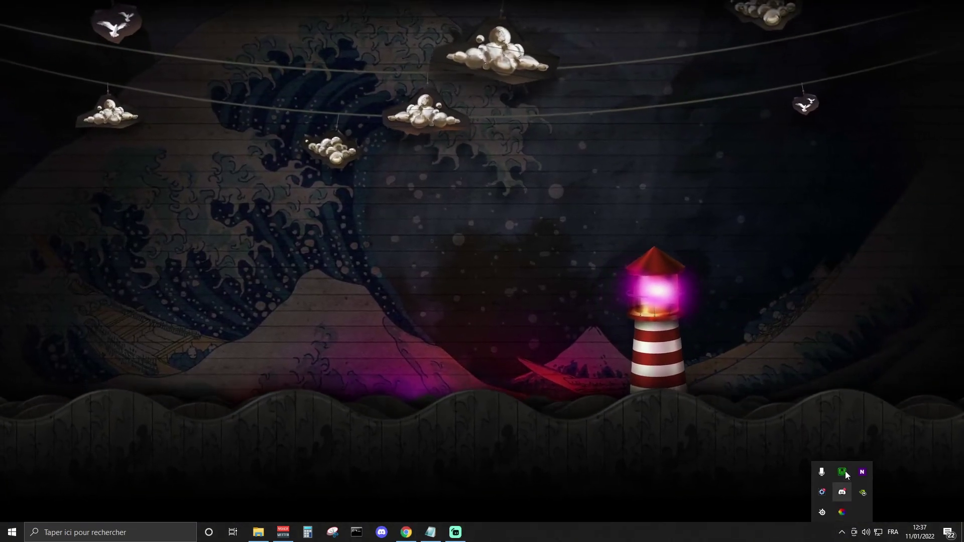
left_click(846, 471)
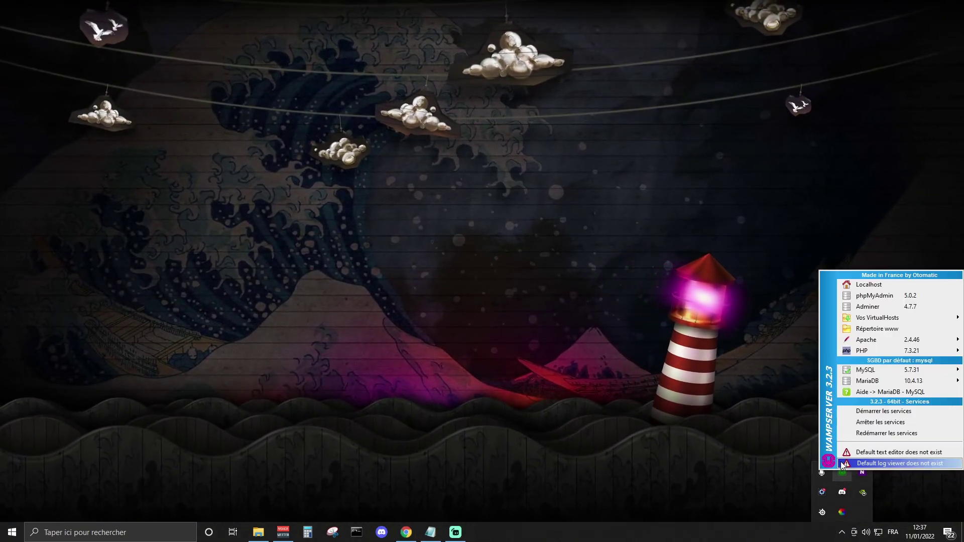
left_click(879, 287)
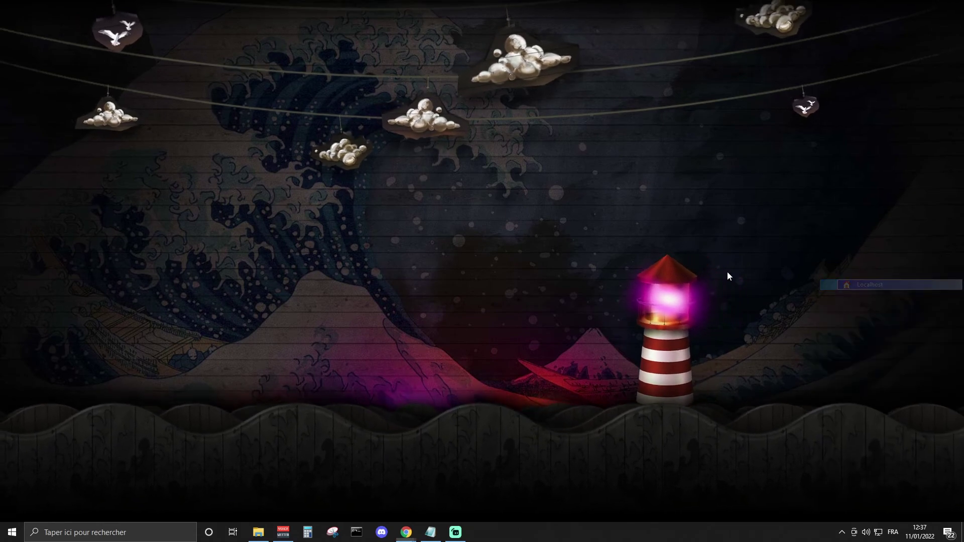
double_click(325, 97)
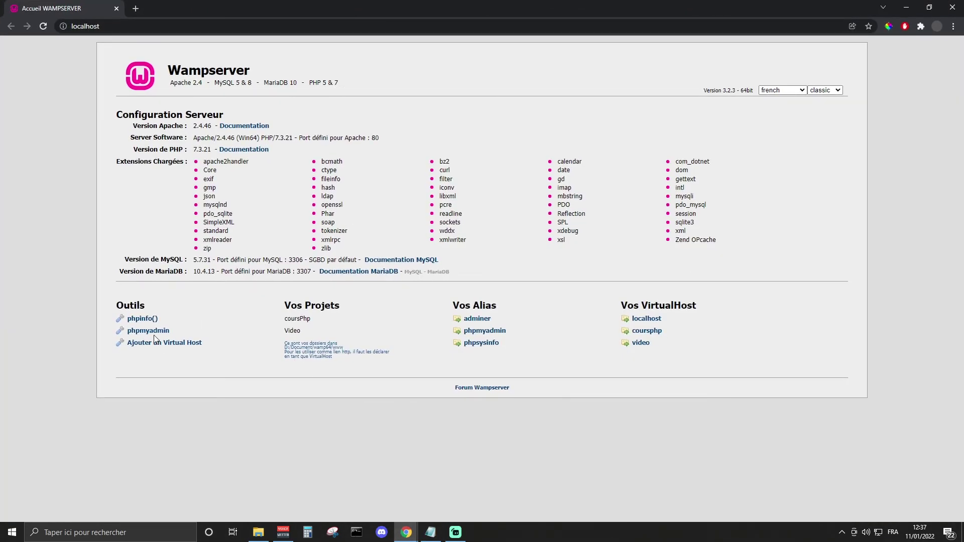
Step: Follow the video VirtualHost link and the video/ folder to the Video Youtube front page
left_click(644, 343)
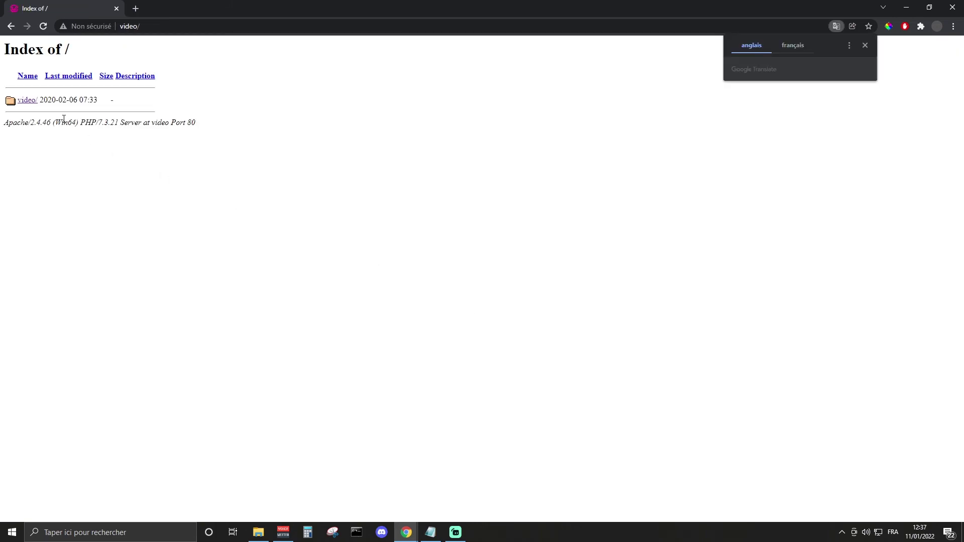
left_click(31, 101)
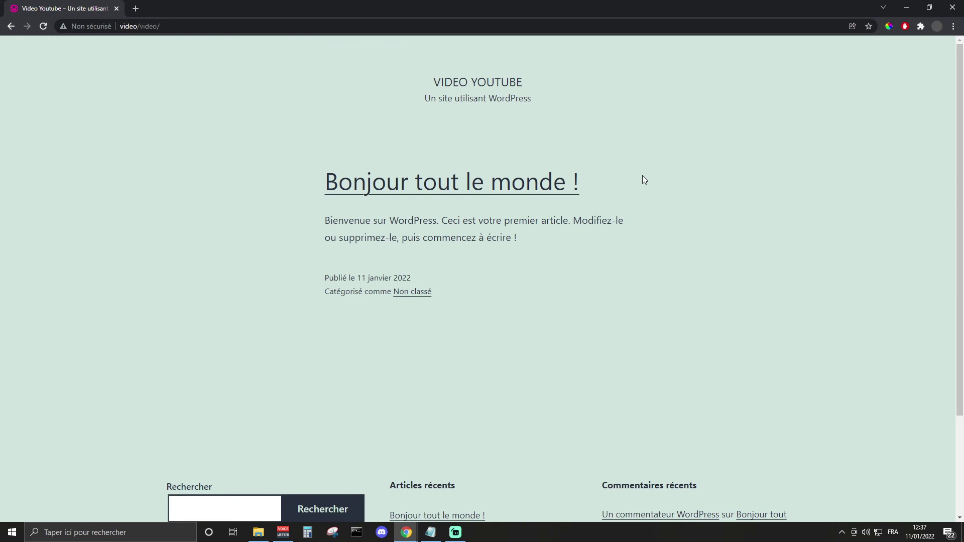
scroll(466, 238, "down", 3)
scroll(466, 238, "up", 3)
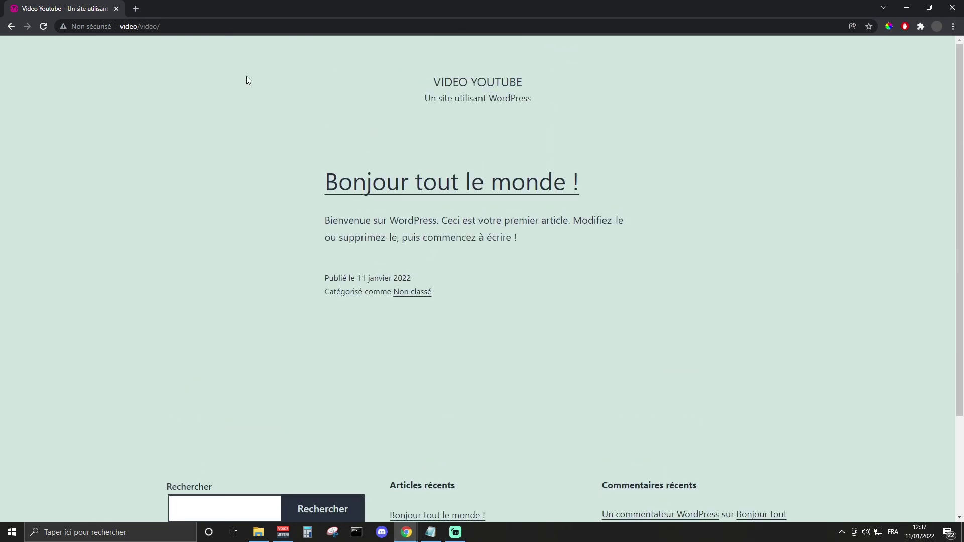